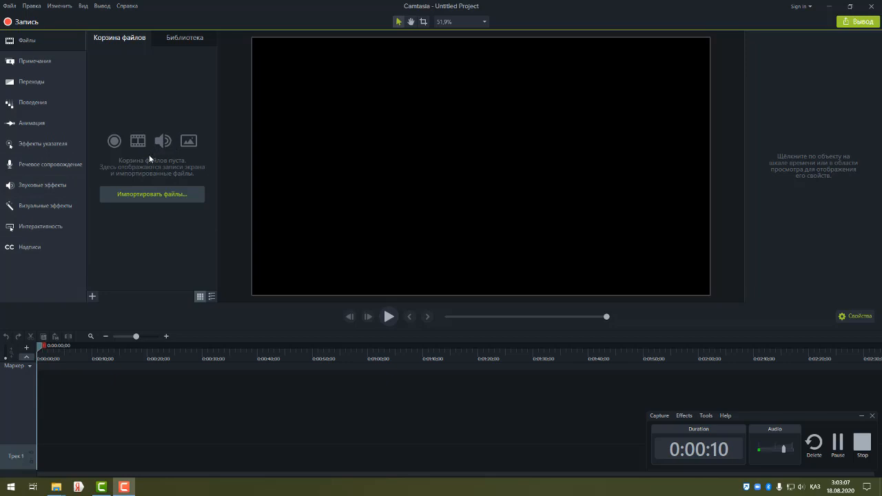
# Import all three media files, two videos and one MP3, from the desktop folder "1 камтазия" into the media bin
pyautogui.click(147, 195)
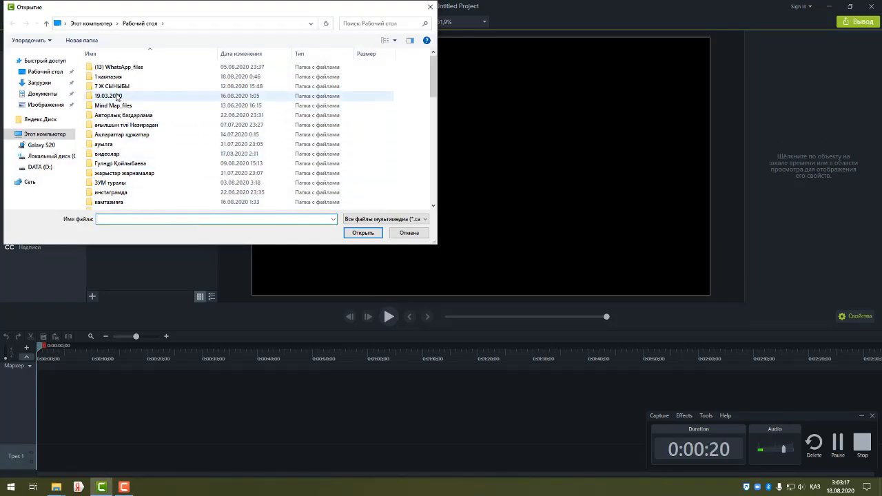
pyautogui.scroll(-2, 142, 113)
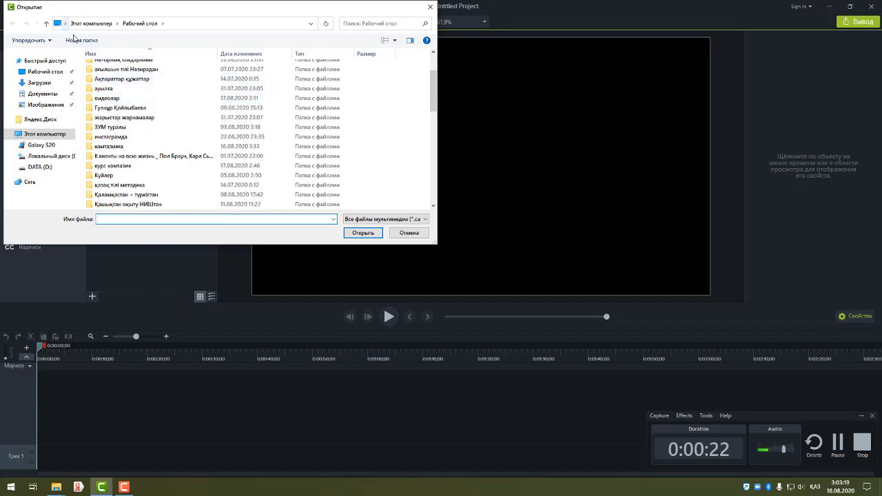
pyautogui.scroll(-4, 100, 117)
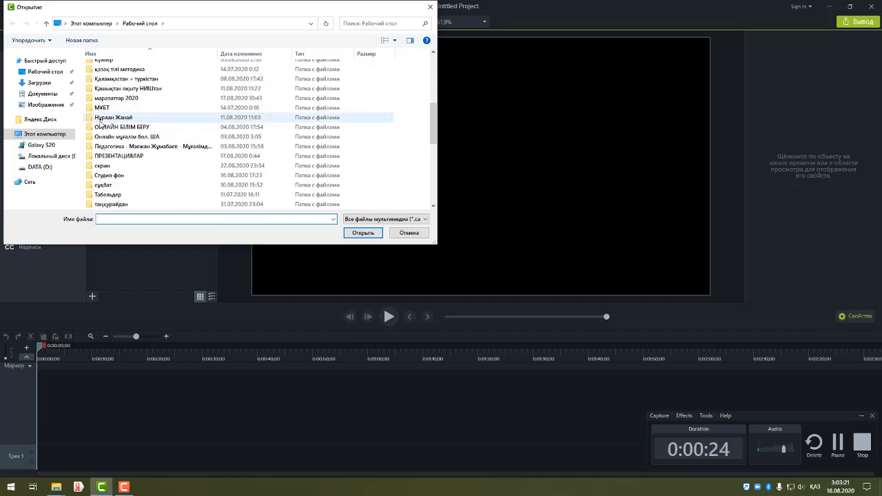
pyautogui.scroll(-3, 99, 122)
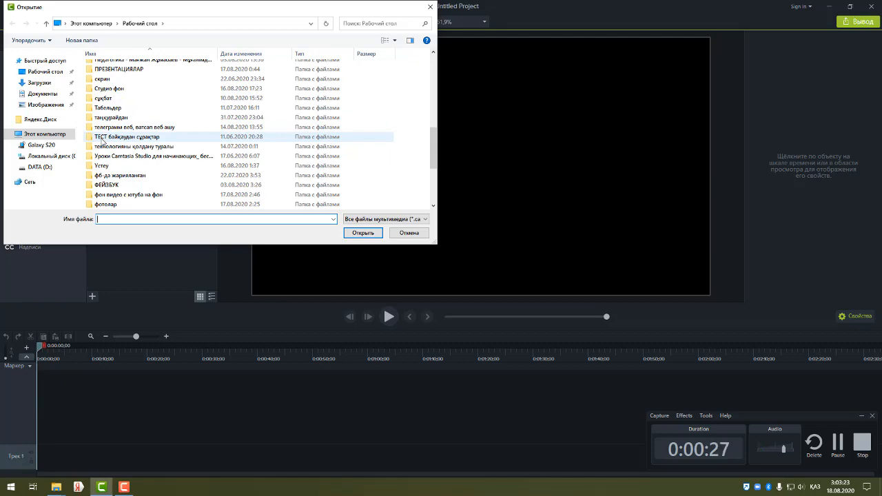
pyautogui.scroll(-1, 114, 166)
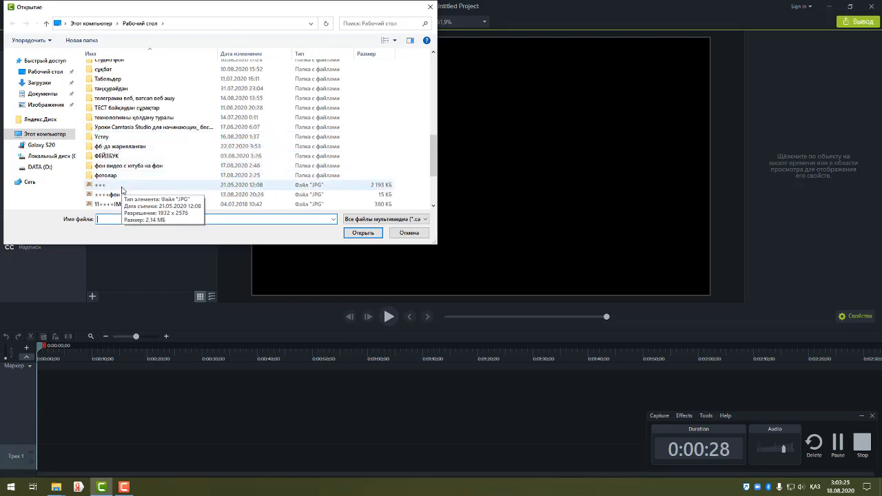
pyautogui.scroll(7, 121, 189)
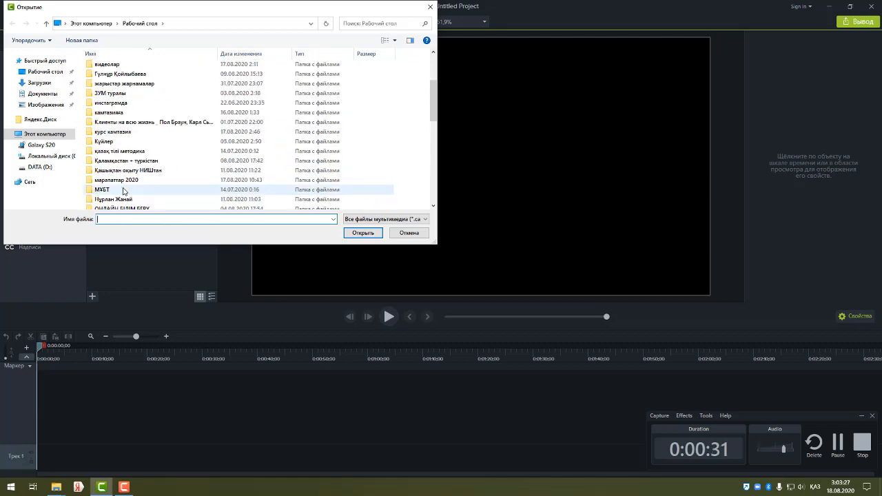
pyautogui.scroll(3, 122, 190)
pyautogui.click(109, 78)
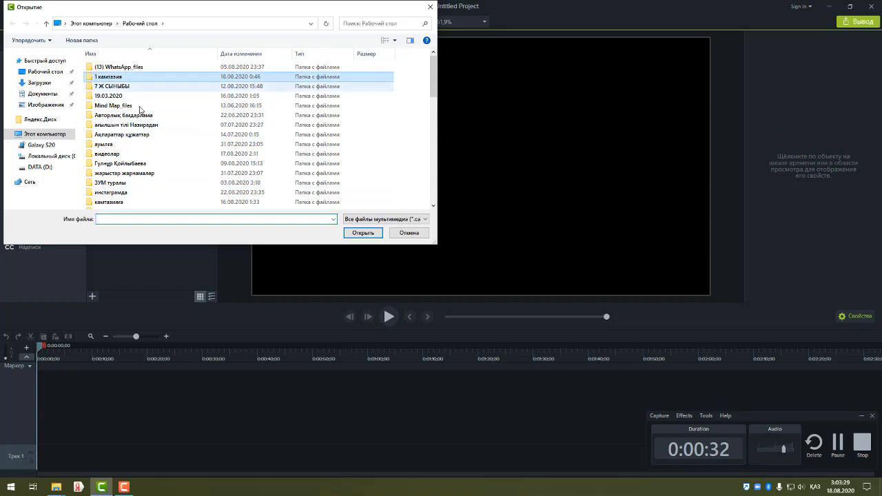
pyautogui.click(362, 233)
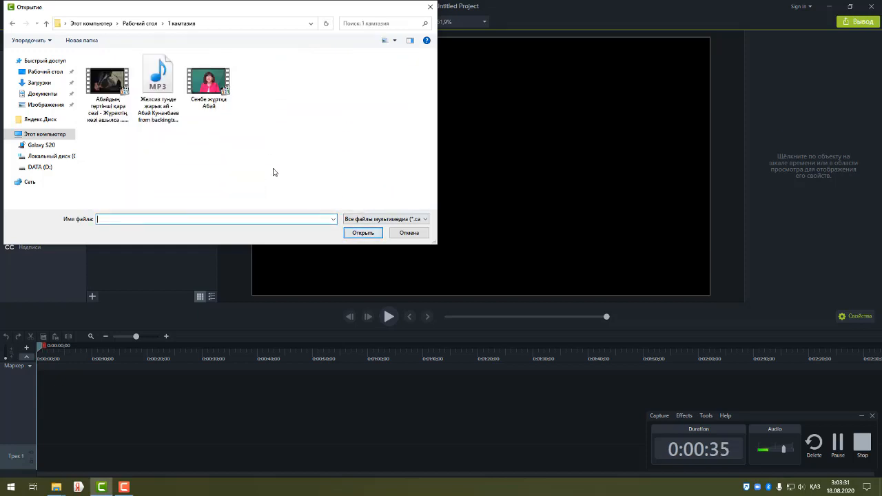
pyautogui.moveTo(256, 90); pyautogui.dragTo(81, 89)
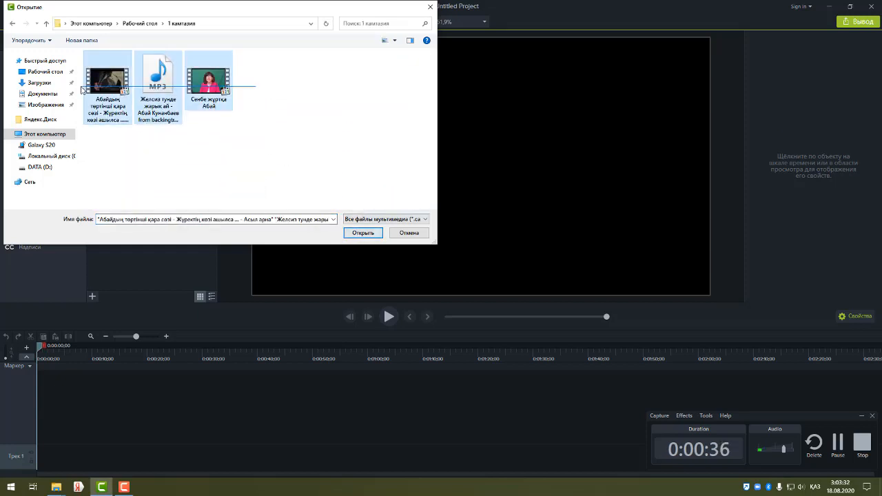
pyautogui.click(367, 235)
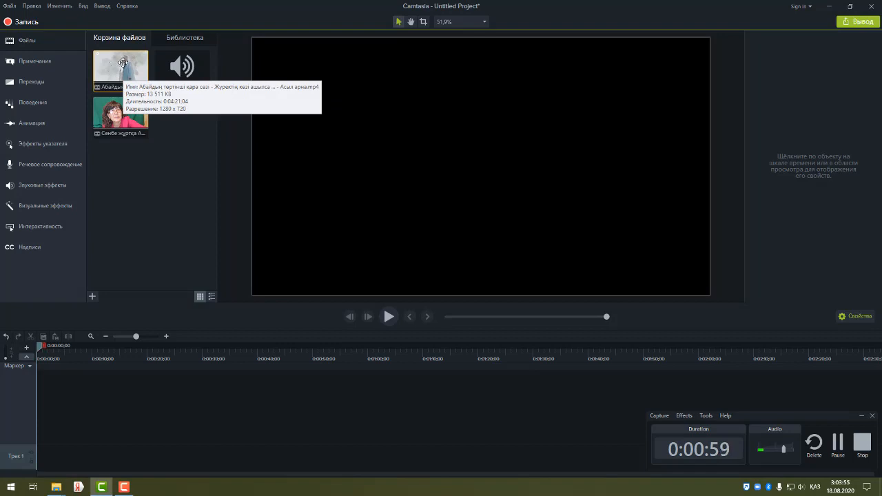
# Place the "Абайдың төртінші қара сөзі" video at the start of Track 1 and play it up to 0:00:24;24
pyautogui.moveTo(122, 63); pyautogui.dragTo(33, 461)
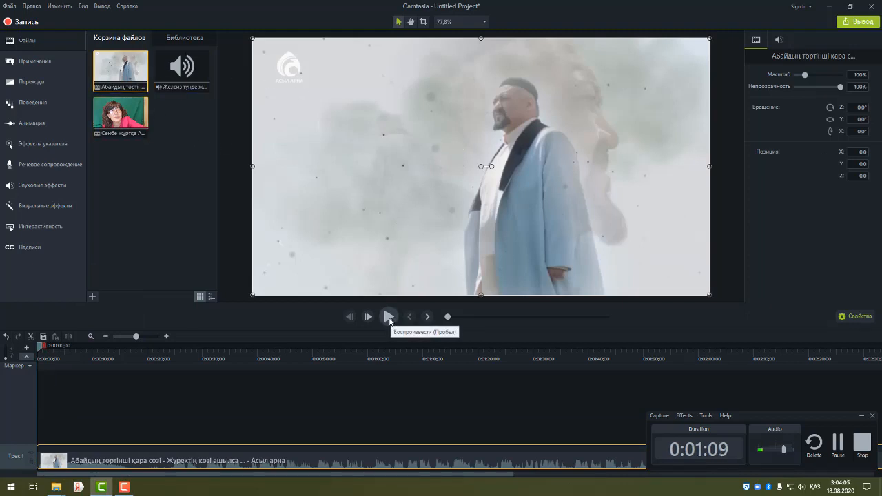
pyautogui.click(389, 318)
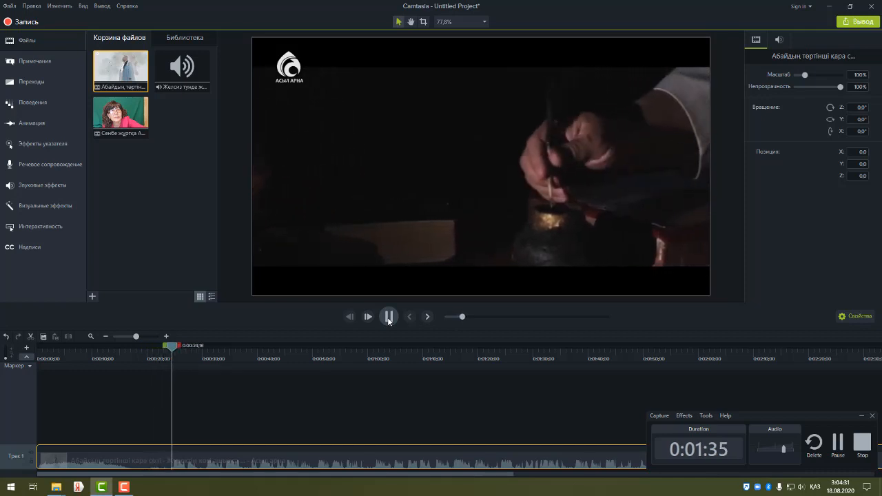
pyautogui.click(389, 318)
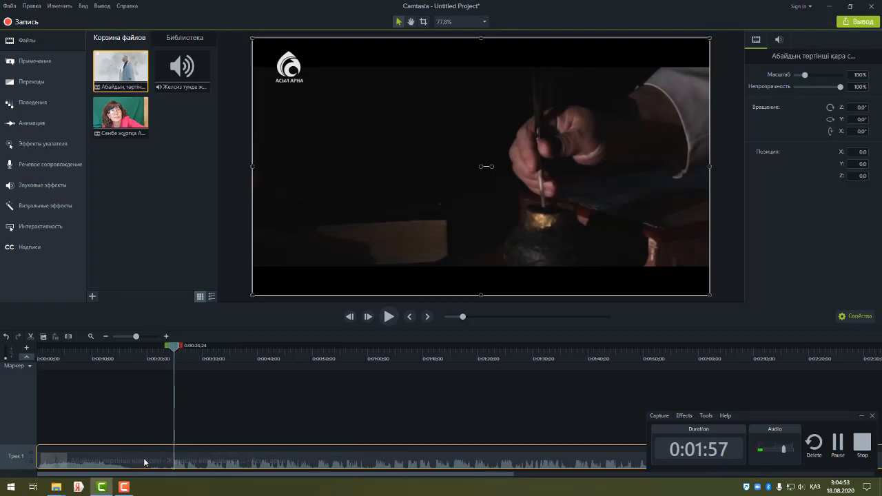
# Split the Track 1 clip at 0:00:24;24, delete its opening part and move the remainder to the timeline start
pyautogui.click(67, 338)
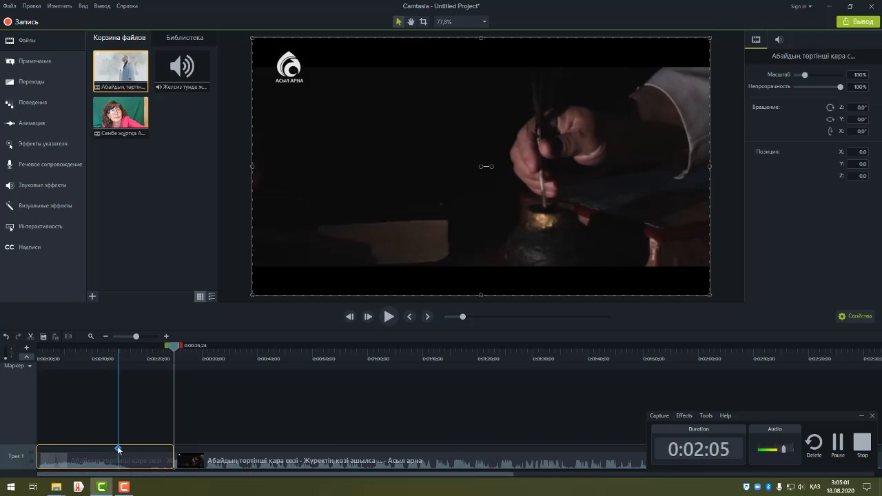
pyautogui.press('Delete')
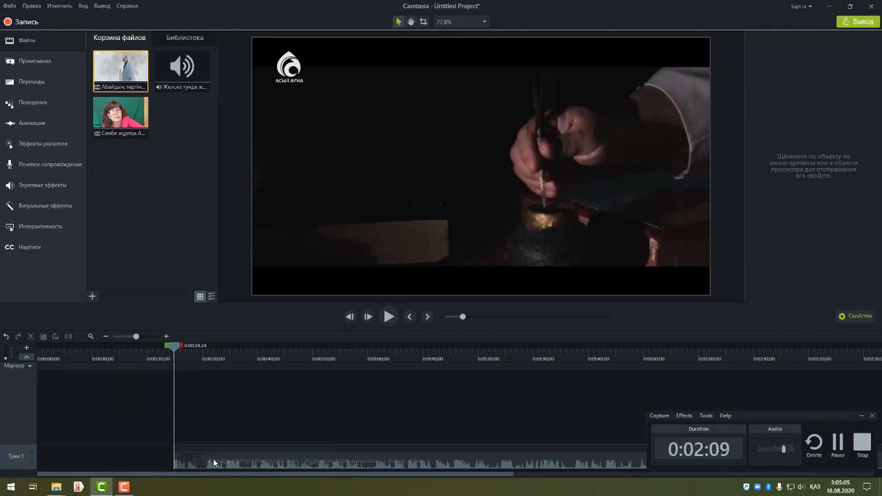
pyautogui.moveTo(204, 459); pyautogui.dragTo(30, 478)
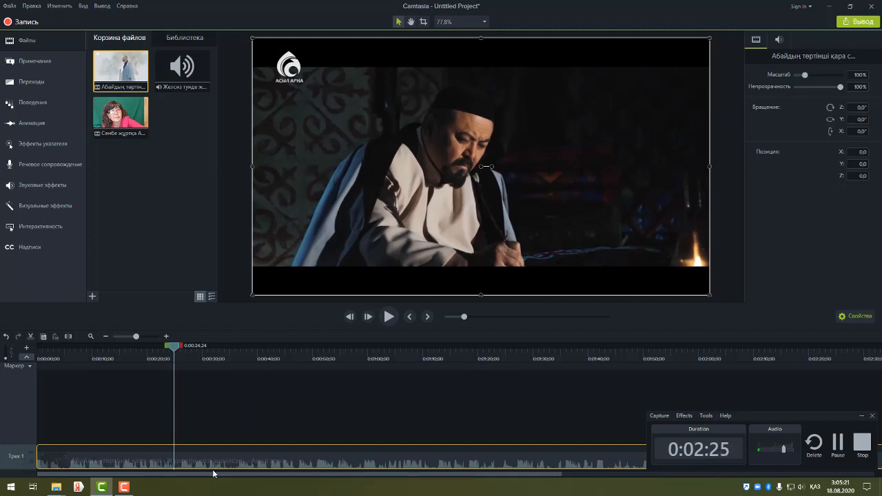
pyautogui.click(222, 449)
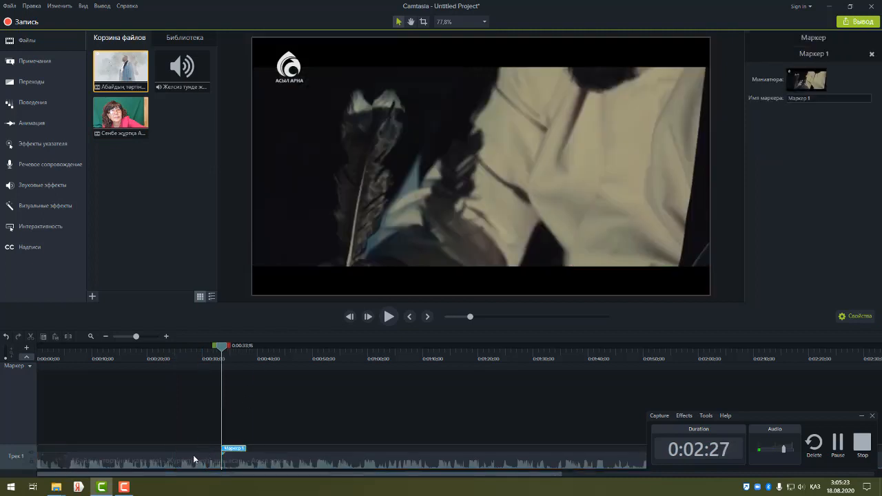
pyautogui.click(235, 448)
pyautogui.press('Delete')
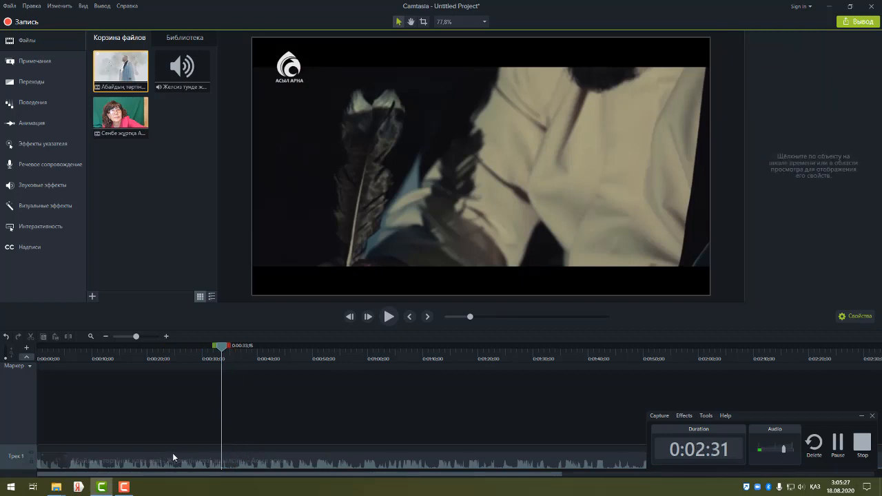
# Apply the noise removal audio effect to the video clip on Track 1
pyautogui.click(129, 453)
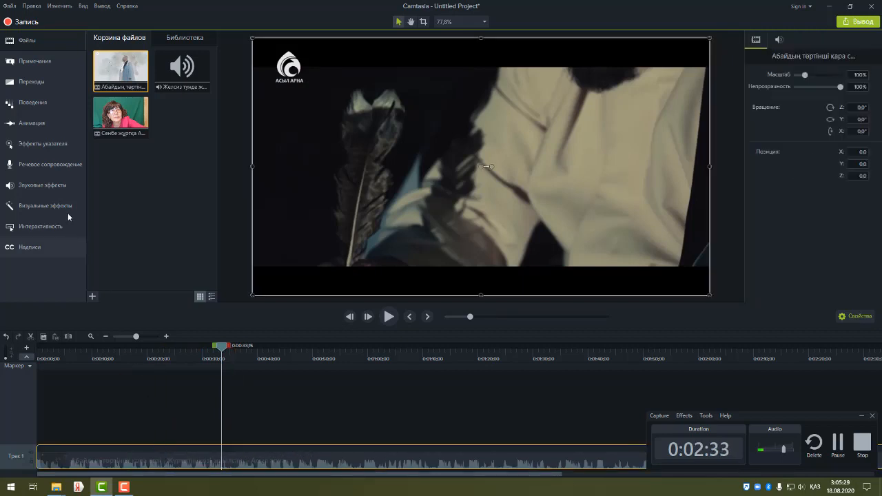
pyautogui.click(44, 187)
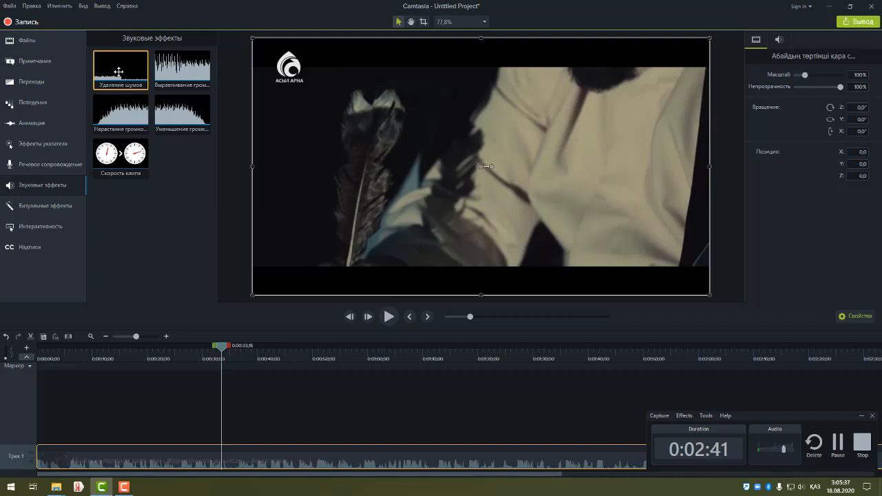
pyautogui.moveTo(119, 71); pyautogui.dragTo(312, 172)
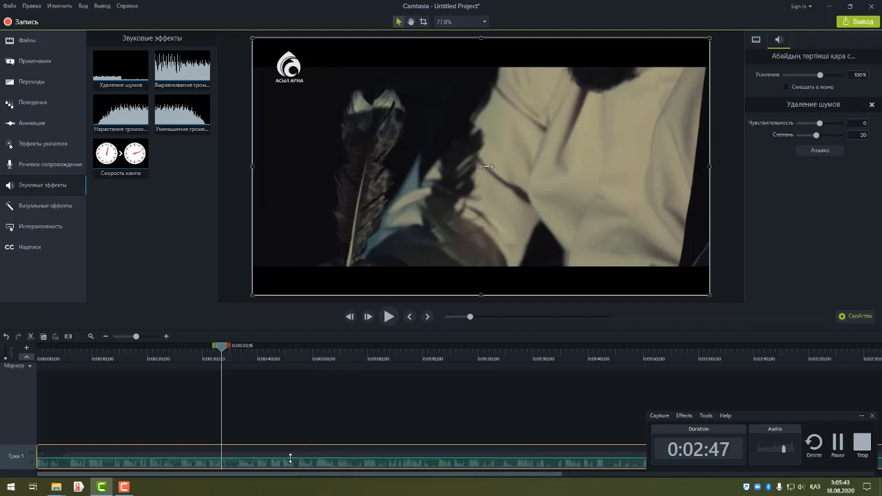
# Lower the Track 1 clip's audio level all the way to silence and play a few seconds to check it
pyautogui.moveTo(290, 457); pyautogui.dragTo(289, 473)
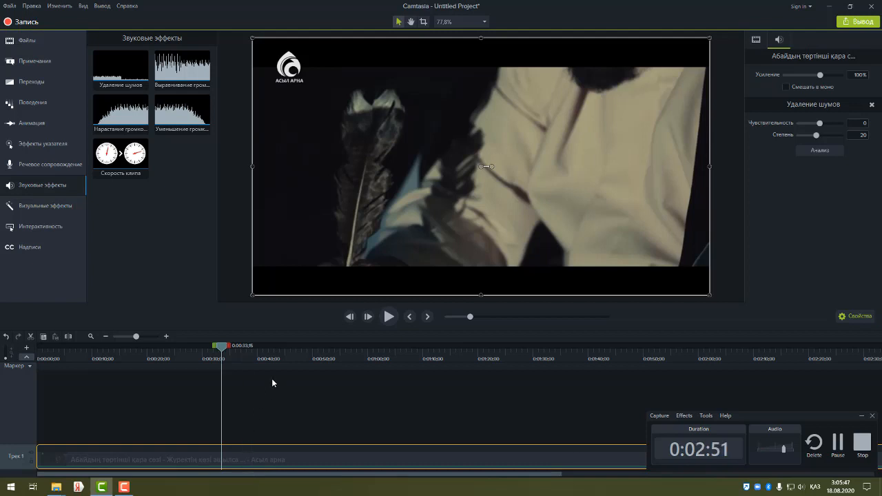
pyautogui.click(386, 319)
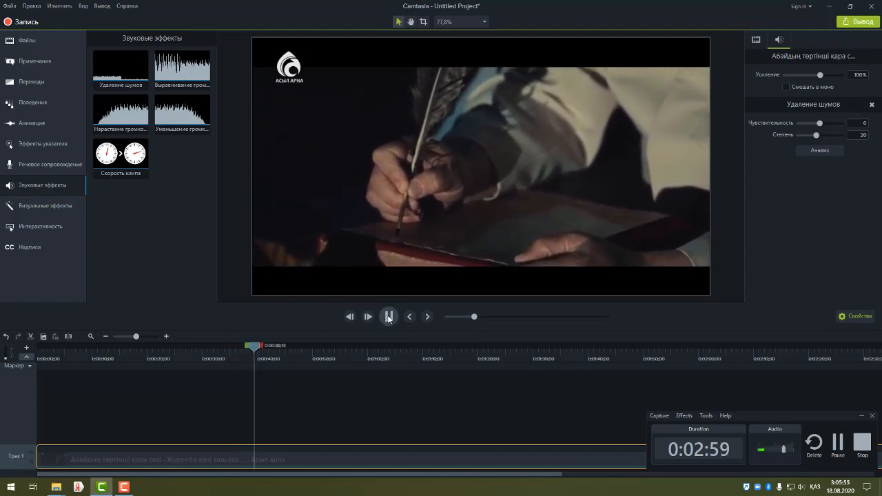
pyautogui.click(388, 317)
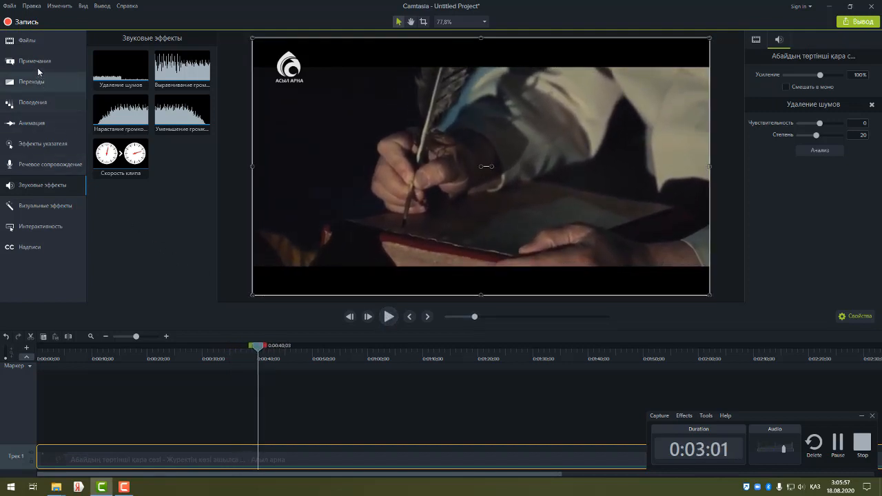
# Place the "Сенбе жұртқа Абай" video at the start of Track 2, preview it briefly and return the playhead to the beginning
pyautogui.click(30, 41)
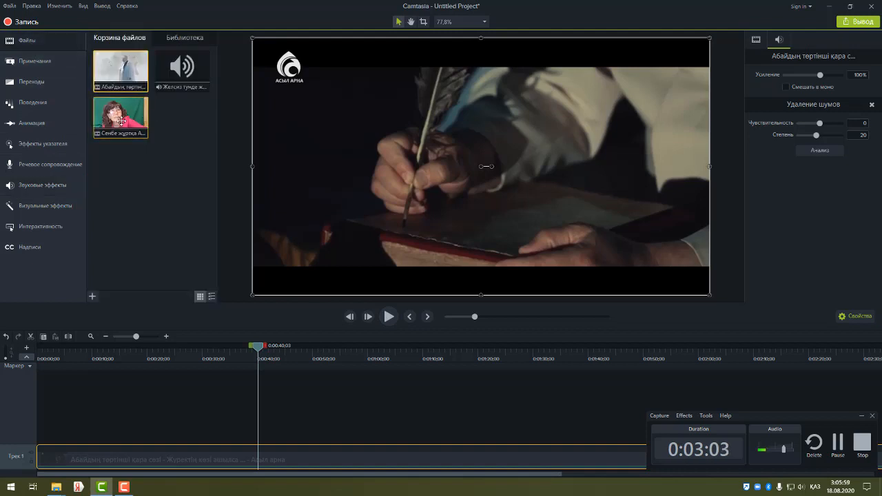
pyautogui.moveTo(121, 117); pyautogui.dragTo(20, 430)
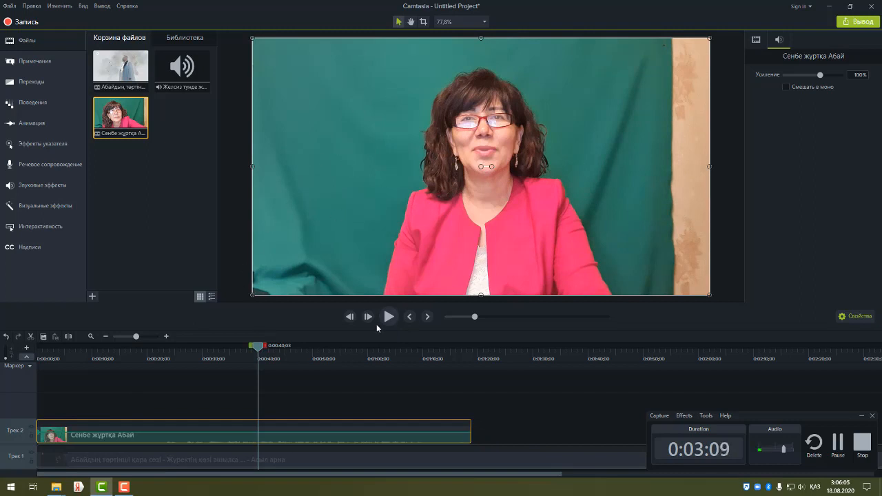
pyautogui.click(390, 317)
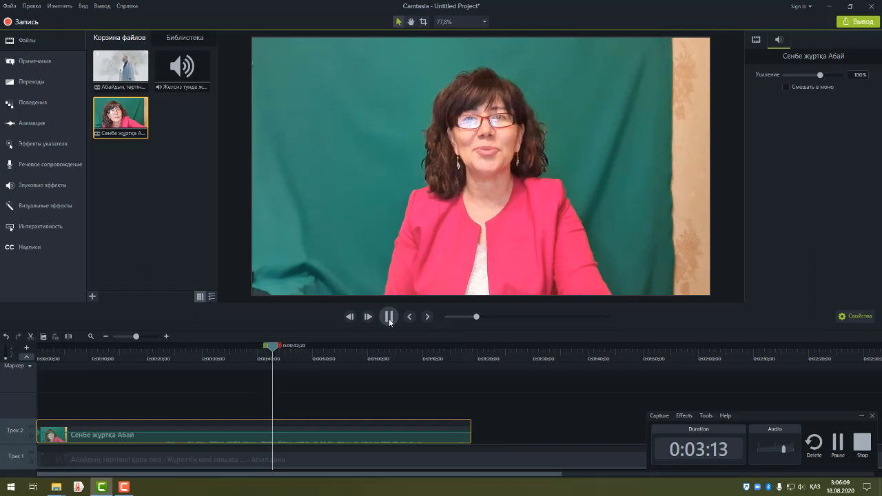
pyautogui.moveTo(283, 342); pyautogui.dragTo(178, 345)
pyautogui.moveTo(465, 318); pyautogui.dragTo(429, 318)
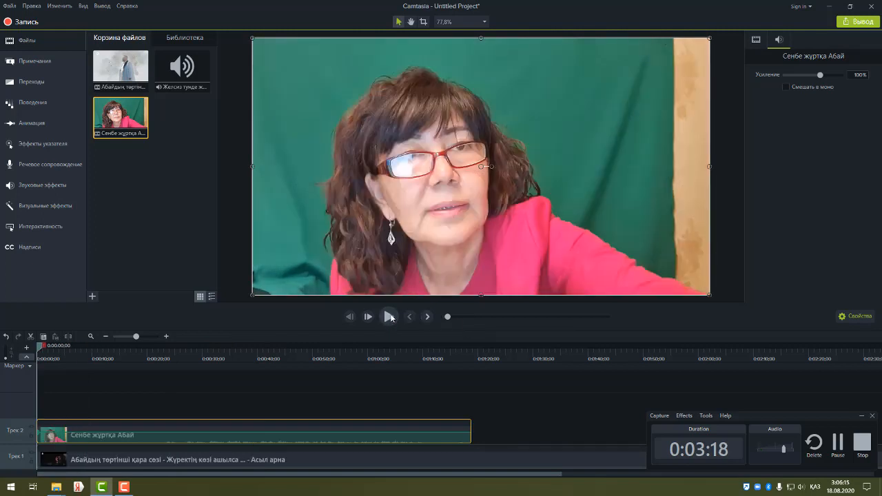
# Play the Track 2 clip from the beginning to find the point where the woman starts speaking
pyautogui.click(389, 317)
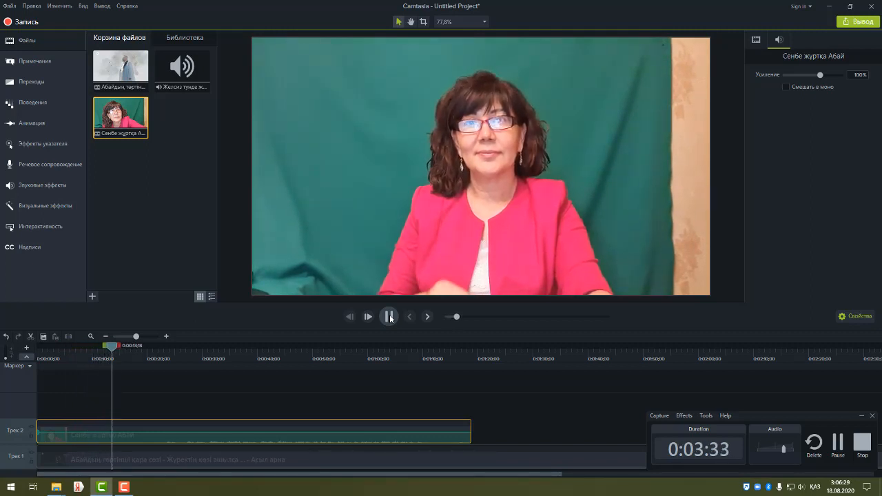
pyautogui.click(389, 317)
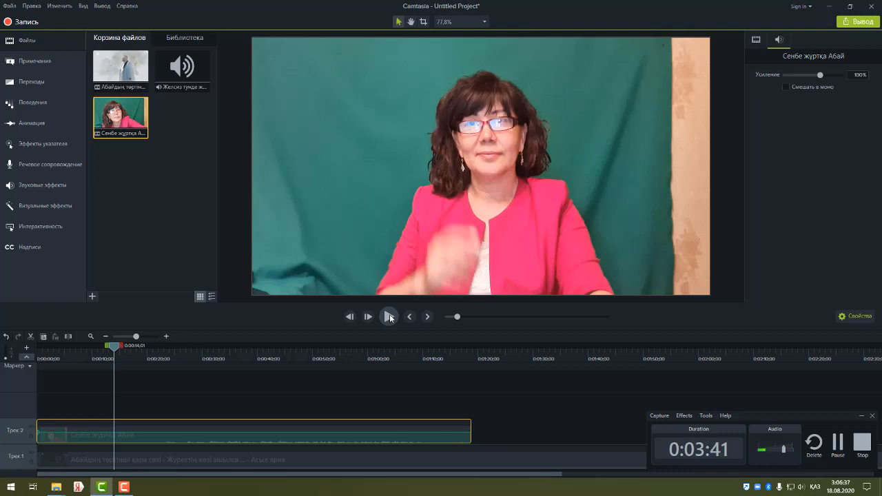
pyautogui.click(390, 316)
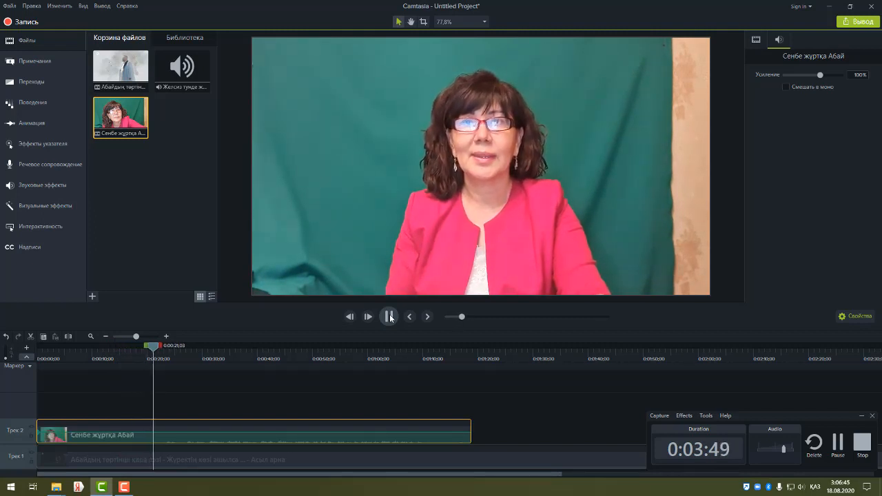
pyautogui.click(389, 317)
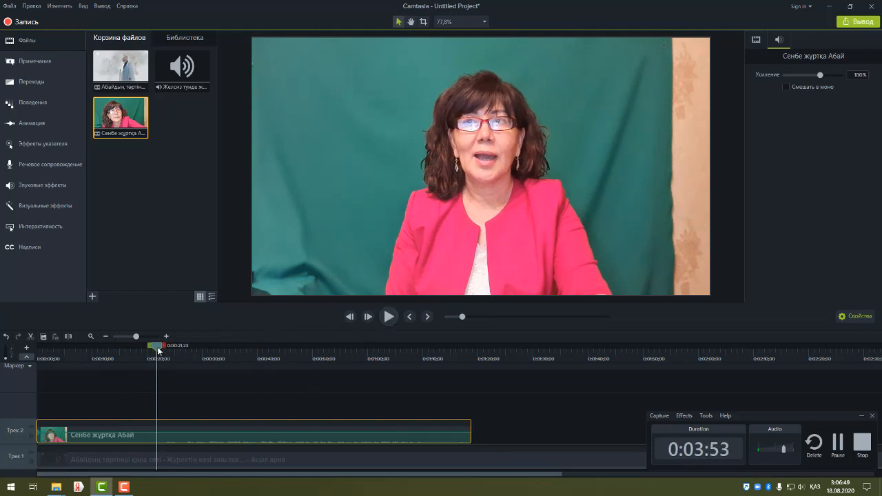
# Split the Track 2 clip at 0:00:20;20 and delete the part before the cut
pyautogui.moveTo(158, 350); pyautogui.dragTo(152, 349)
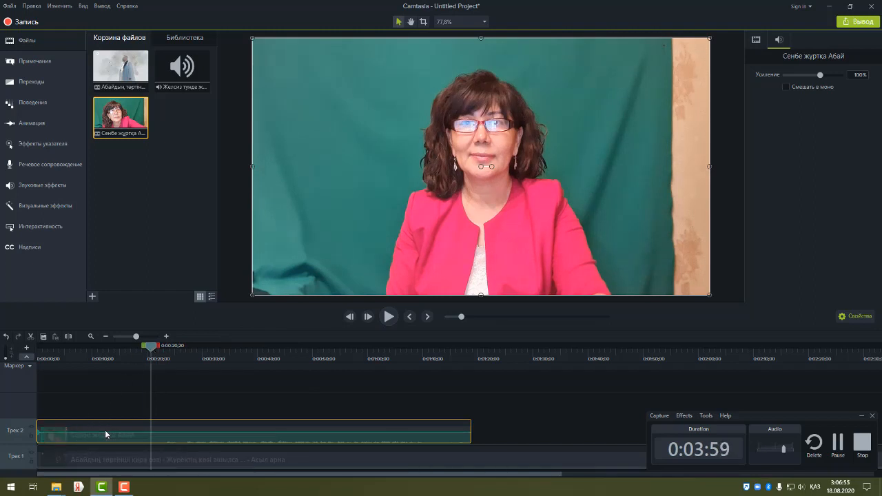
pyautogui.click(67, 336)
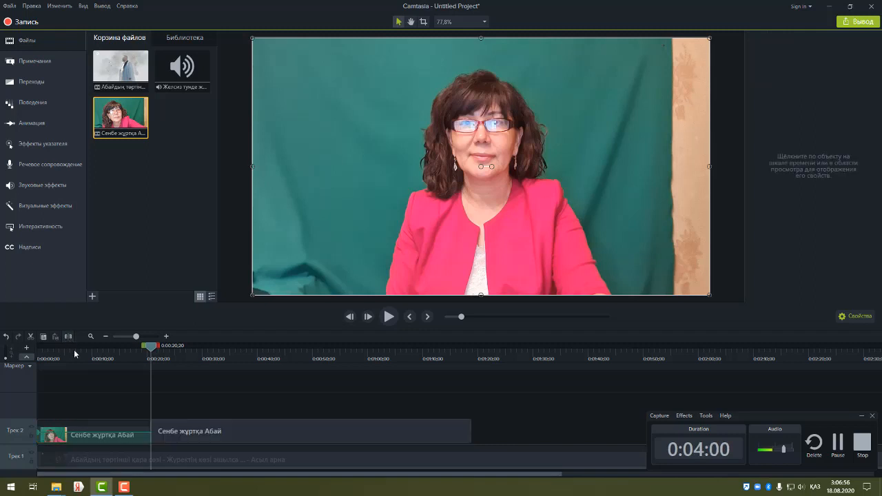
pyautogui.click(103, 429)
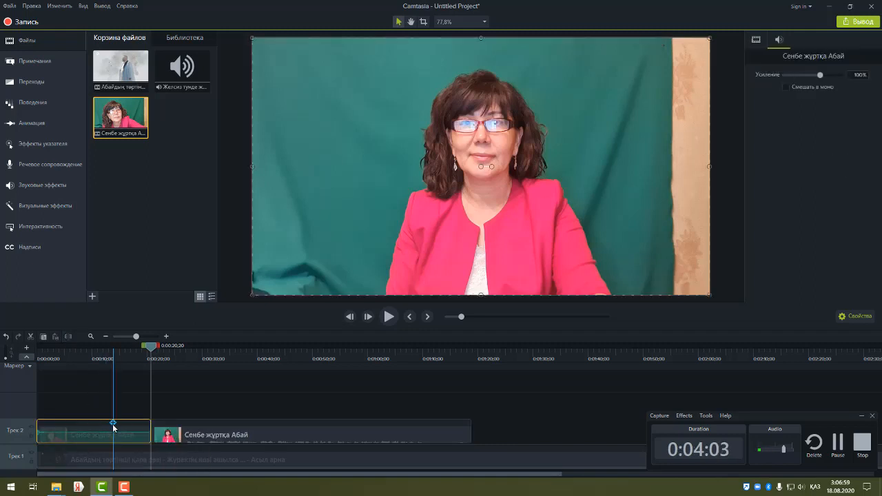
pyautogui.press('Delete')
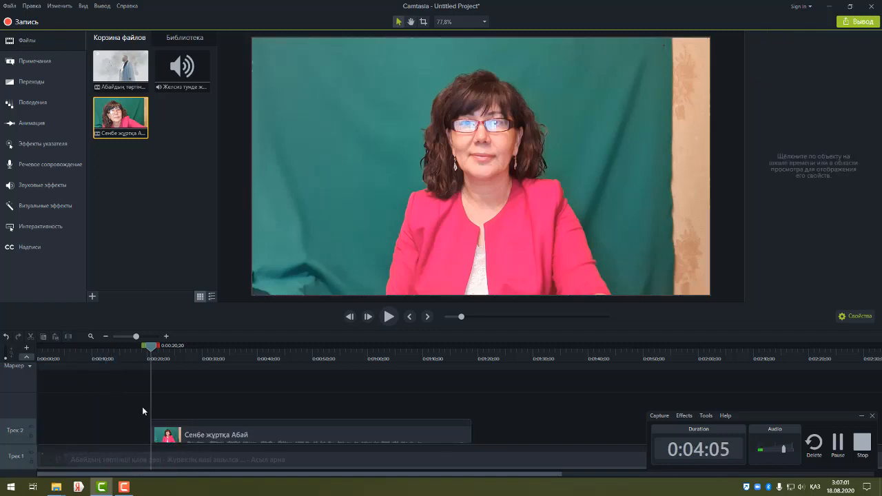
# Move the remaining Track 2 clip to the start of the timeline and play it from the beginning to about 13 seconds
pyautogui.moveTo(183, 437); pyautogui.dragTo(33, 435)
pyautogui.moveTo(152, 347); pyautogui.dragTo(1, 352)
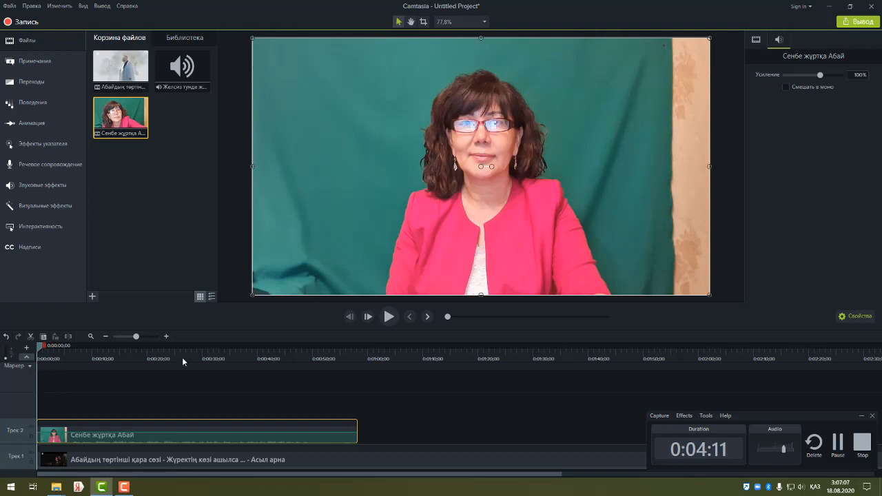
pyautogui.click(389, 317)
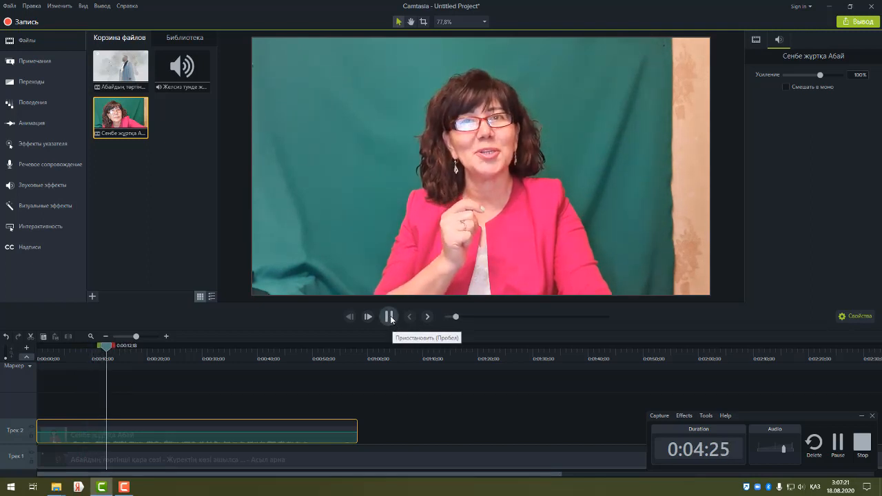
pyautogui.click(389, 317)
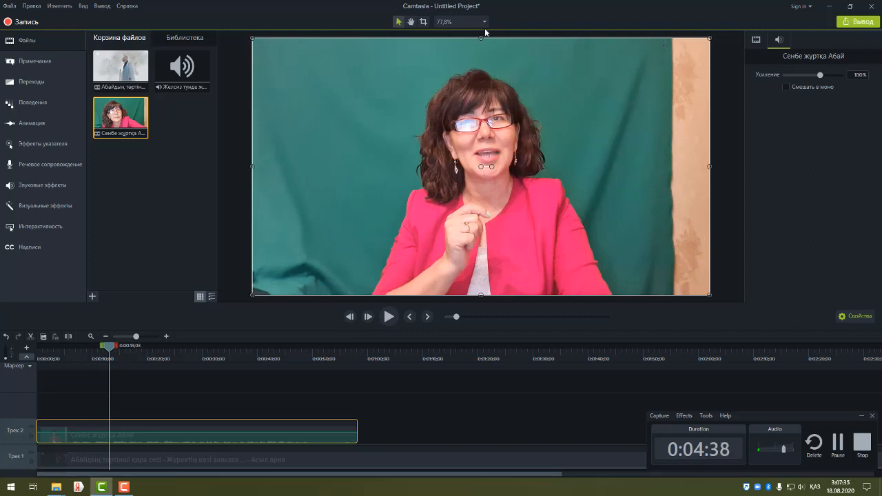
# Crop the speaker clip on both sides and at the top, removing the beige wall and leaving green backdrop around the woman
pyautogui.click(423, 23)
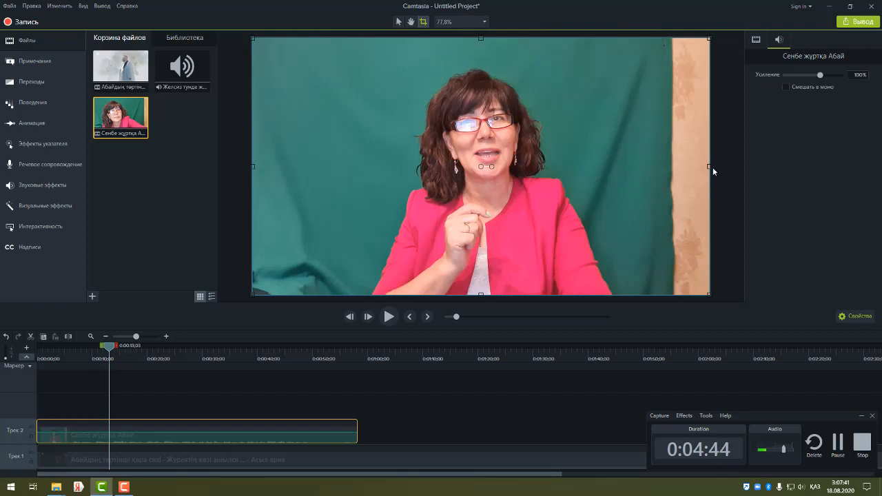
pyautogui.moveTo(710, 167); pyautogui.dragTo(627, 175)
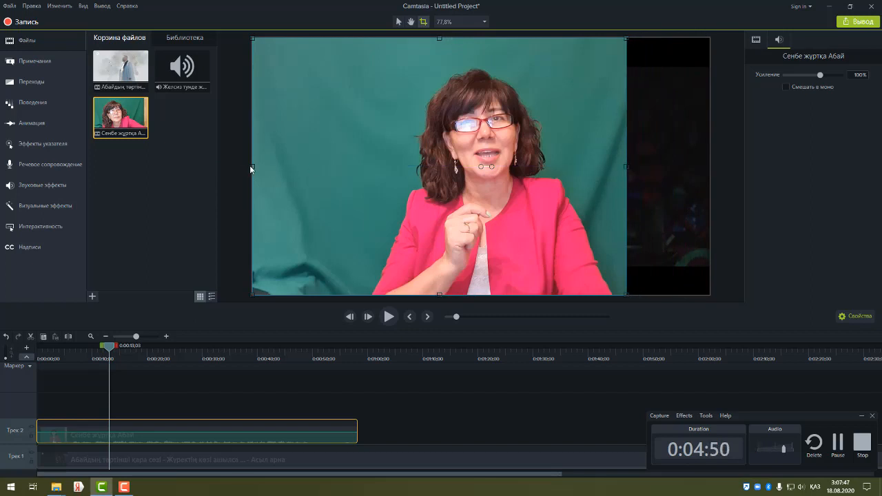
pyautogui.moveTo(253, 165); pyautogui.dragTo(360, 175)
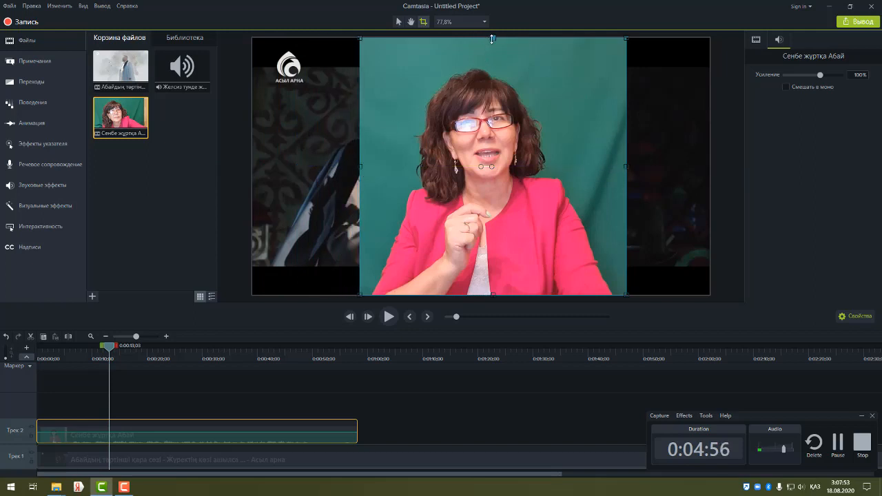
pyautogui.moveTo(492, 39); pyautogui.dragTo(492, 54)
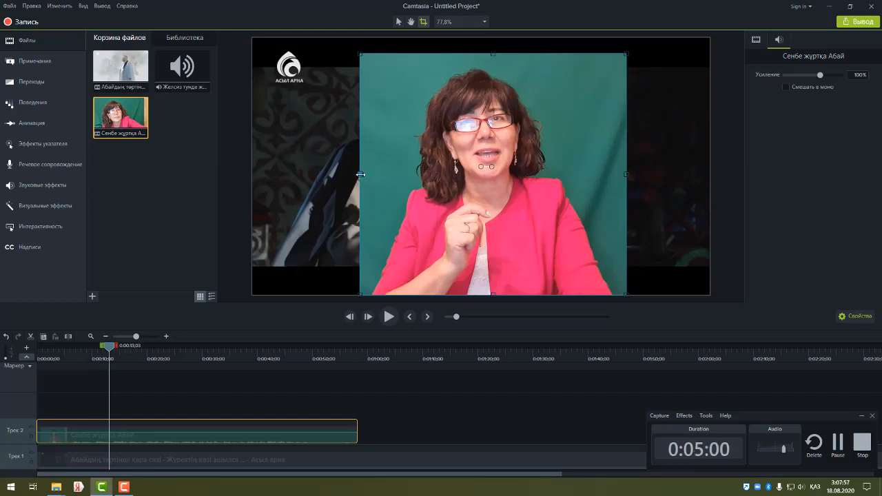
pyautogui.moveTo(360, 174); pyautogui.dragTo(356, 175)
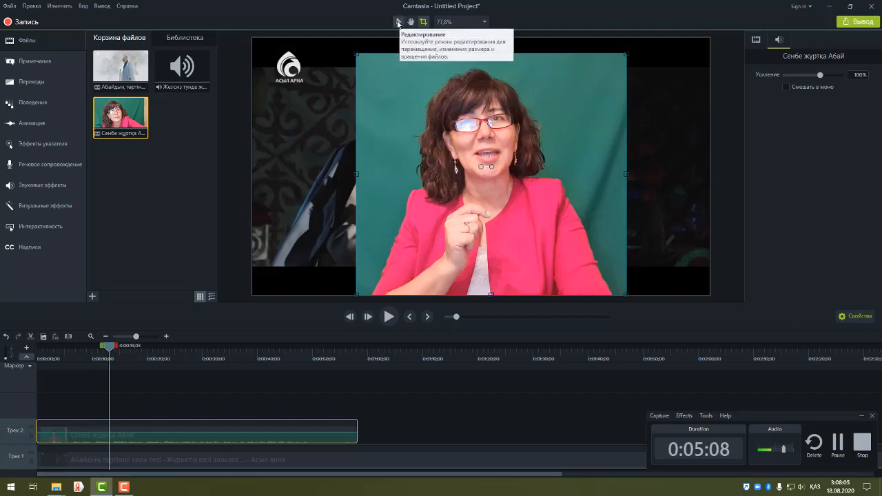
# Scale the cropped speaker clip down to about 42.7% and place it in the lower-right corner of the video frame
pyautogui.click(398, 22)
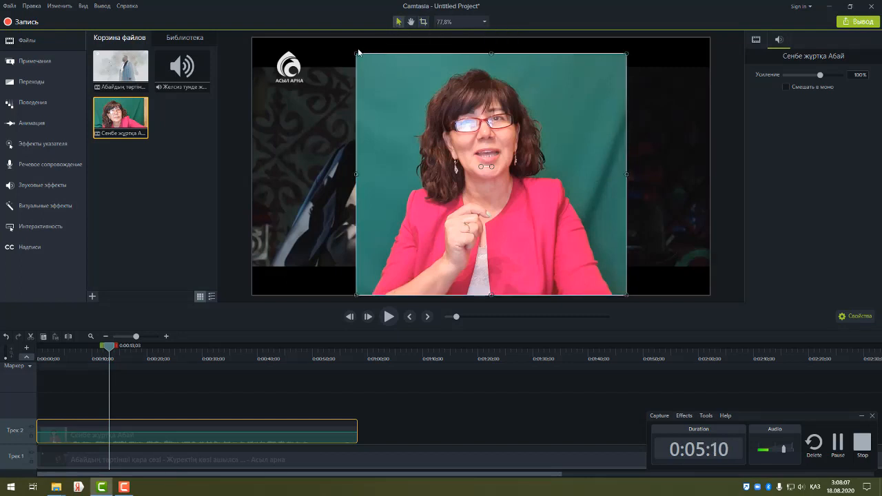
pyautogui.moveTo(354, 52); pyautogui.dragTo(395, 88)
pyautogui.moveTo(425, 141); pyautogui.dragTo(505, 139)
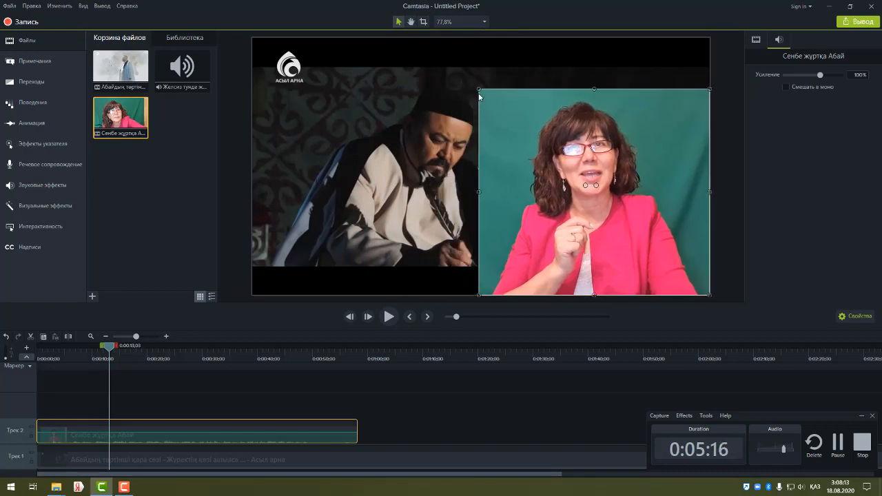
pyautogui.moveTo(480, 90); pyautogui.dragTo(539, 139)
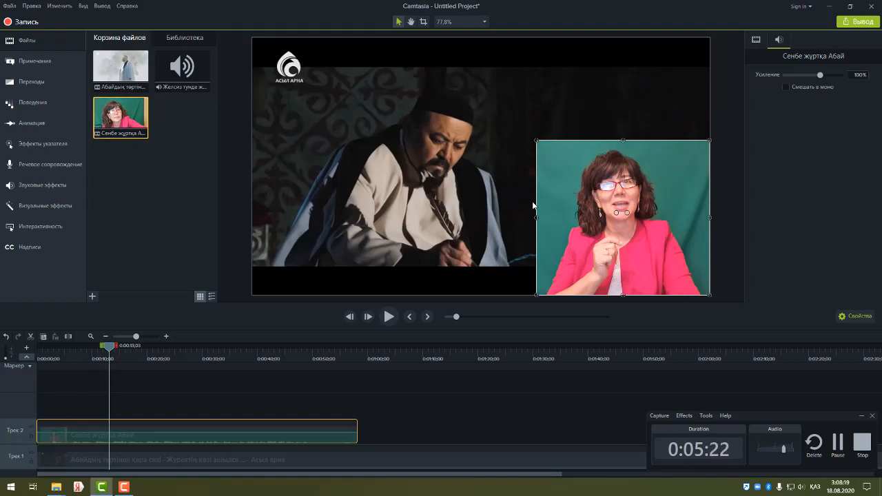
# Apply the "Удаление цвета" visual effect to the speaker clip and choose the preset teal as the color to remove
pyautogui.click(33, 206)
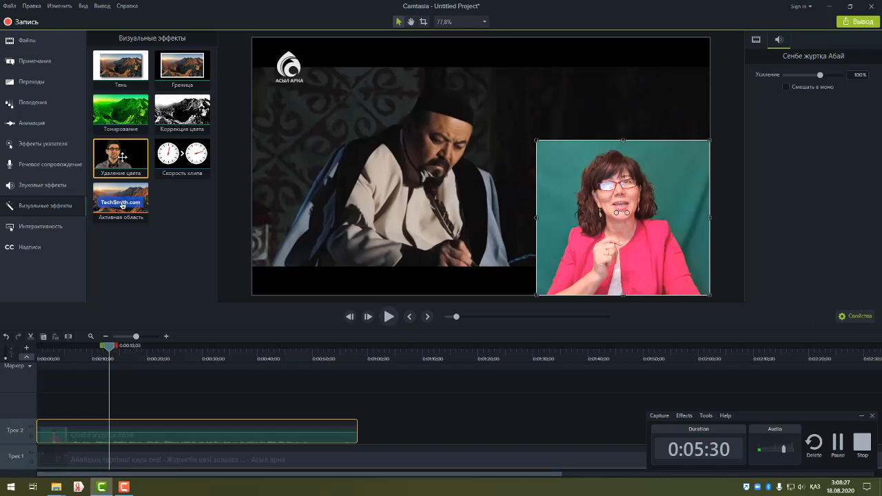
pyautogui.moveTo(122, 157); pyautogui.dragTo(555, 171)
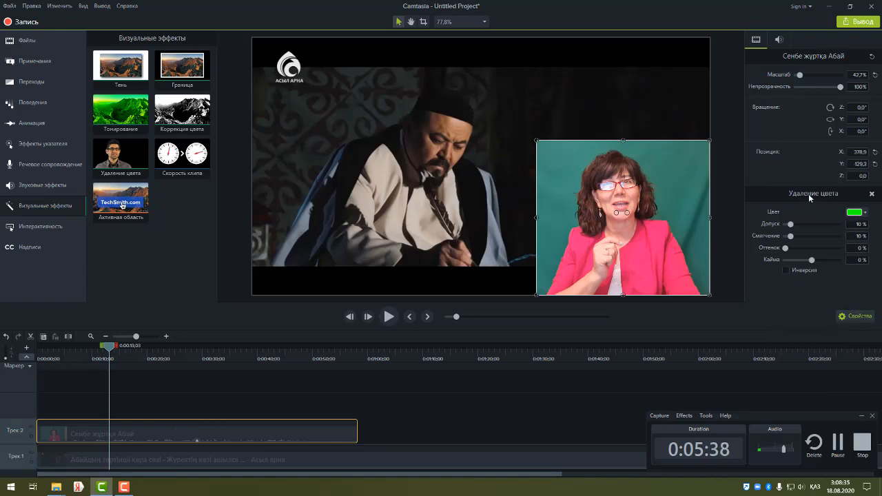
pyautogui.click(866, 213)
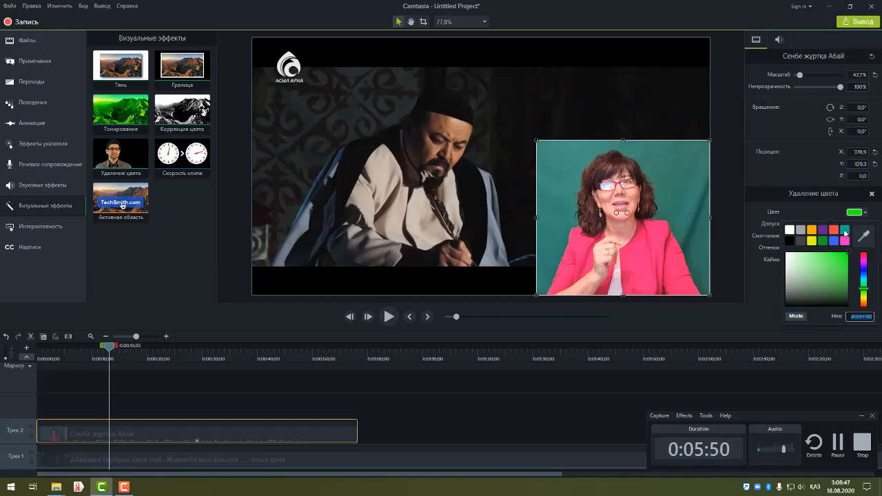
pyautogui.click(845, 230)
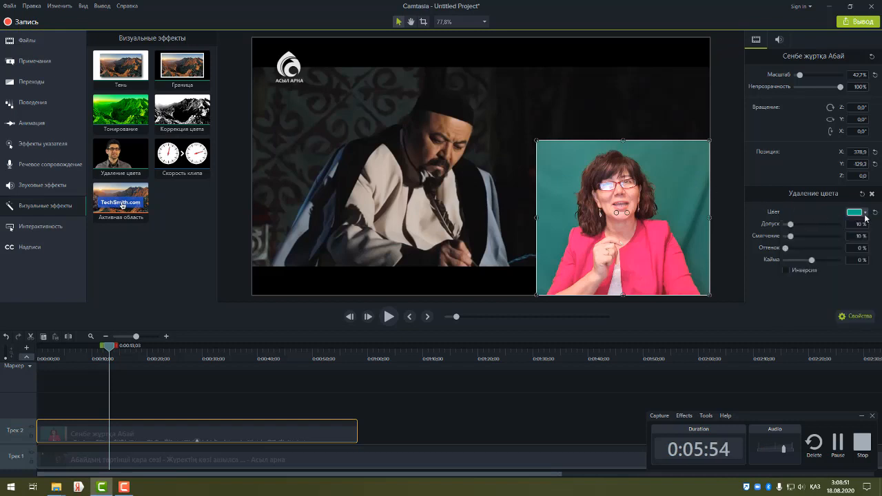
# Sample the green backdrop beside the woman as the color for the effect to remove
pyautogui.click(866, 216)
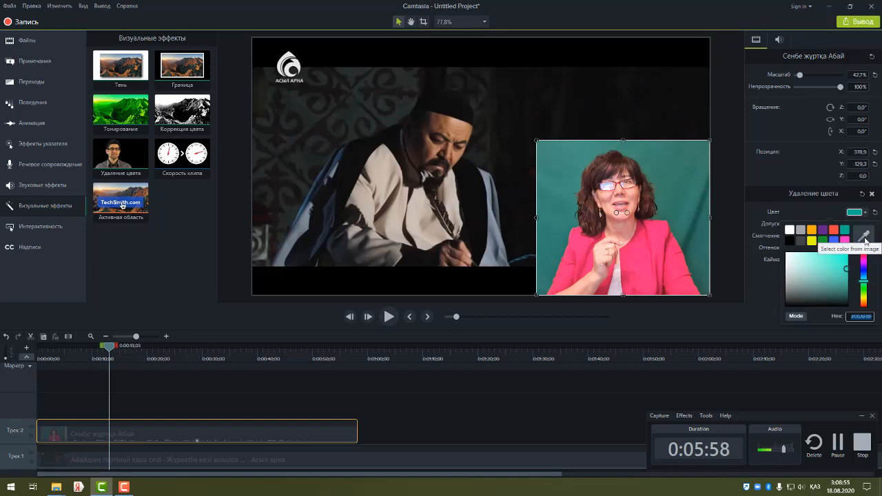
pyautogui.click(864, 237)
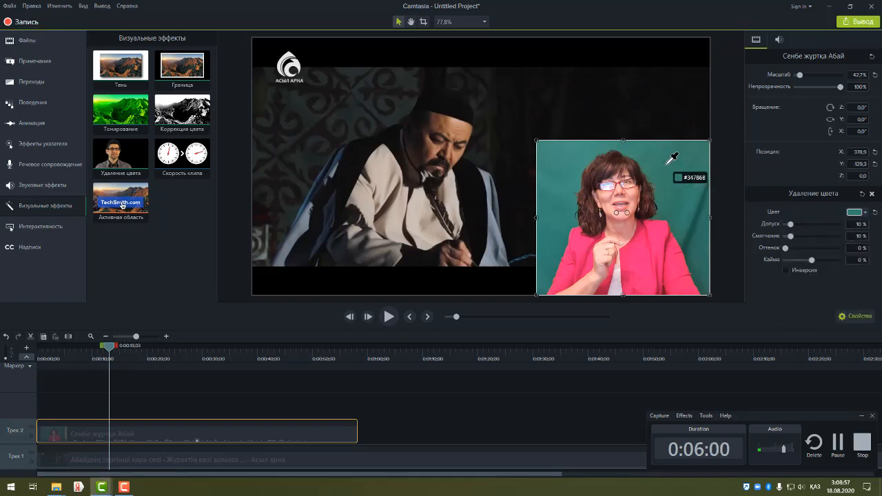
pyautogui.click(669, 216)
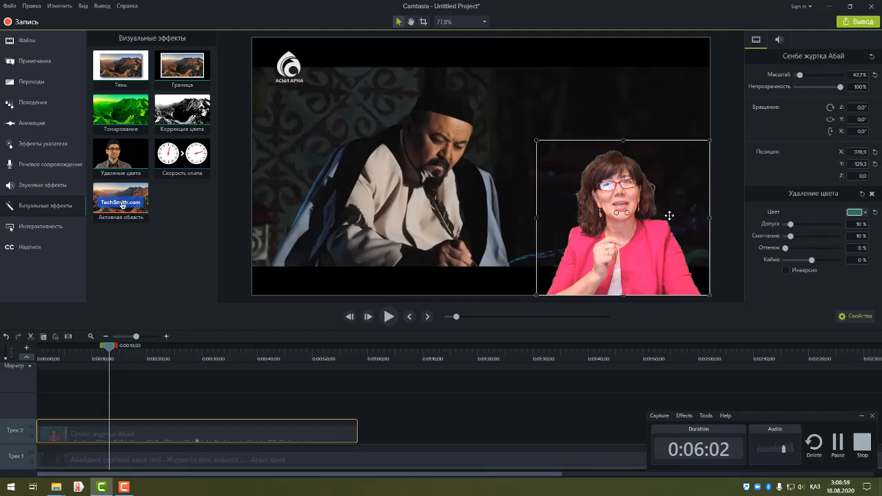
# Hide the clip properties and bring them back for the speaker clip
pyautogui.click(582, 91)
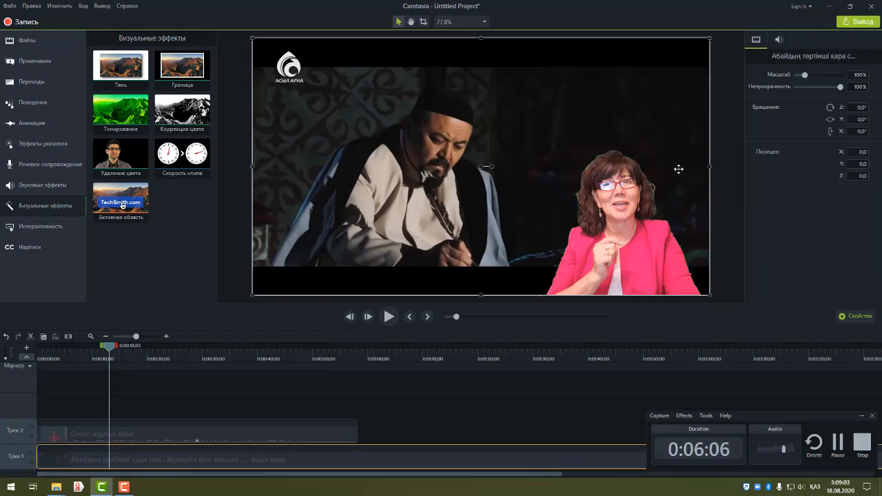
pyautogui.click(855, 317)
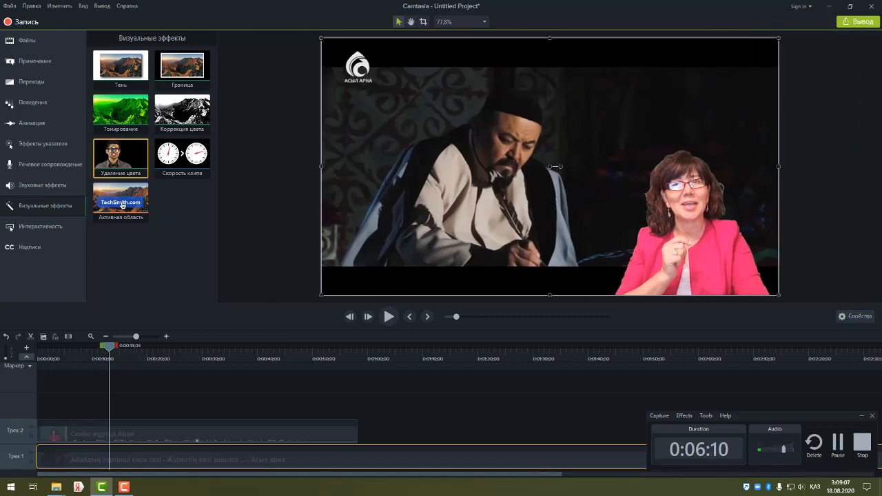
pyautogui.moveTo(121, 158); pyautogui.dragTo(623, 199)
pyautogui.click(627, 199)
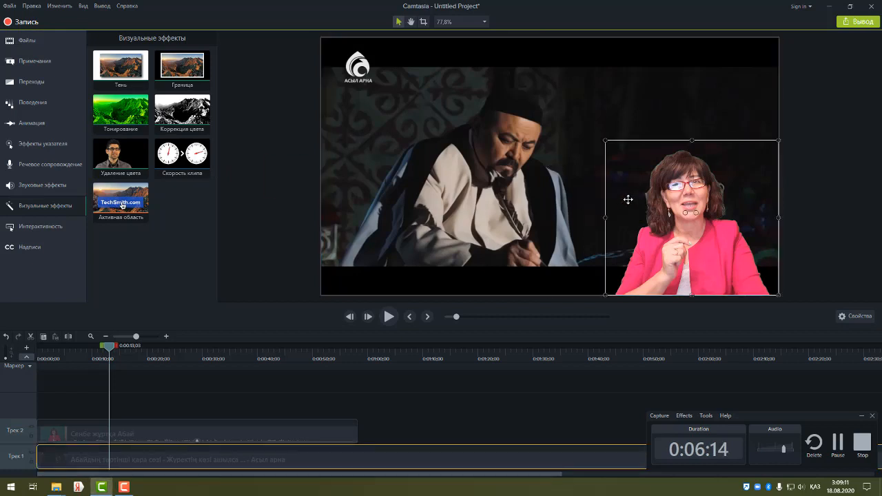
pyautogui.click(841, 317)
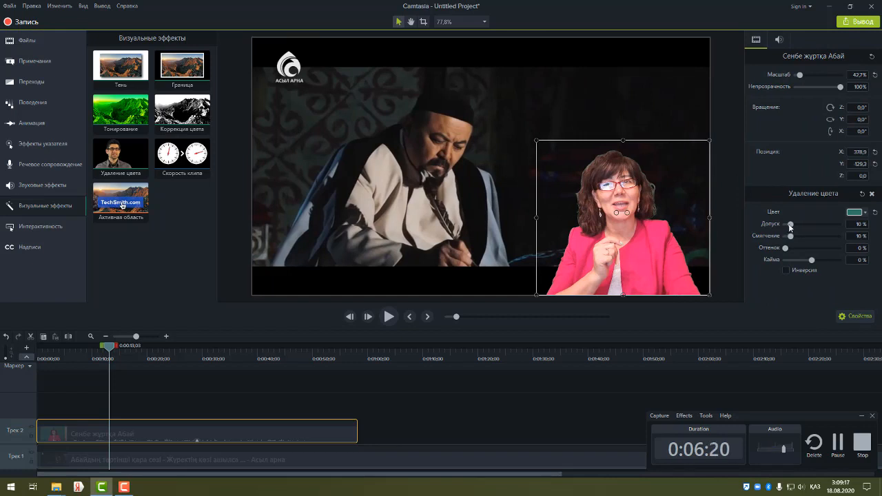
# Fine-tune the speaker clip's color removal with a tolerance of 10% and a softness of 6%
pyautogui.moveTo(790, 227)
pyautogui.mouseDown()
pyautogui.moveTo(799, 227)
pyautogui.moveTo(790, 227)
pyautogui.mouseUp()
pyautogui.moveTo(789, 237); pyautogui.dragTo(785, 238)
pyautogui.moveTo(792, 225); pyautogui.dragTo(791, 226)
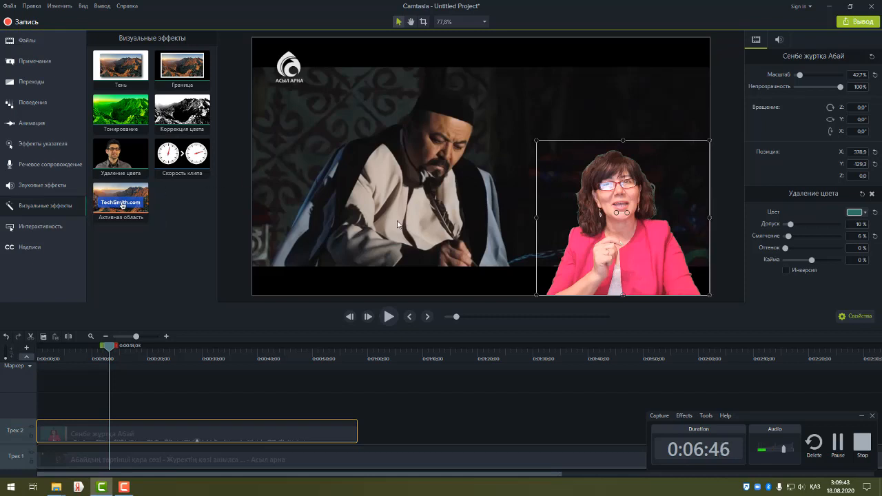
pyautogui.click(531, 121)
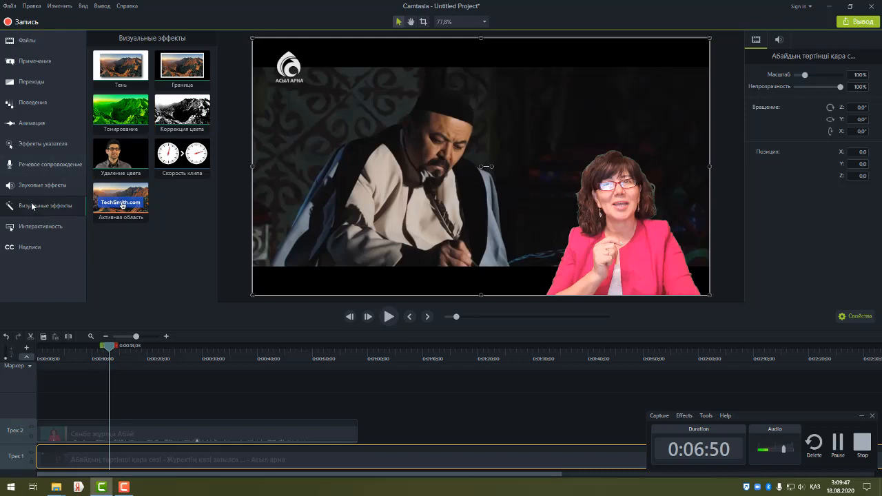
# Add the "Желсиз тунде жарык ай" audio at the start of Track 3 and play the first five seconds of the project
pyautogui.click(22, 43)
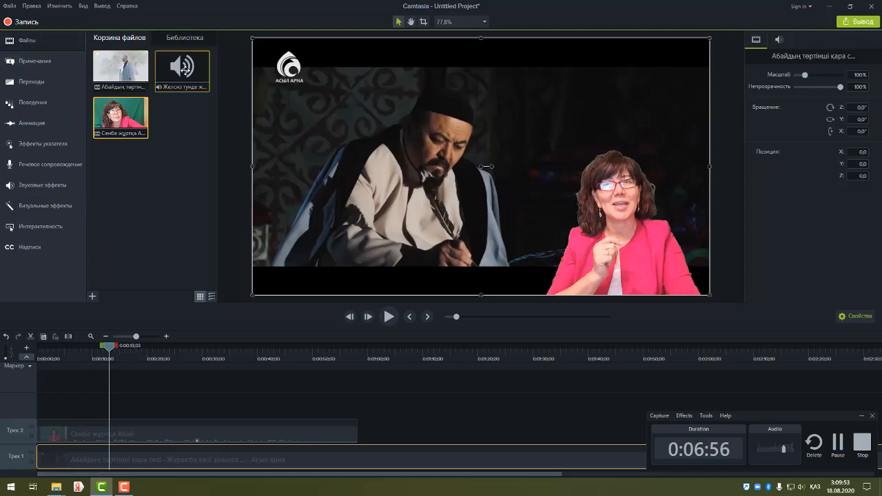
pyautogui.moveTo(177, 67); pyautogui.dragTo(37, 405)
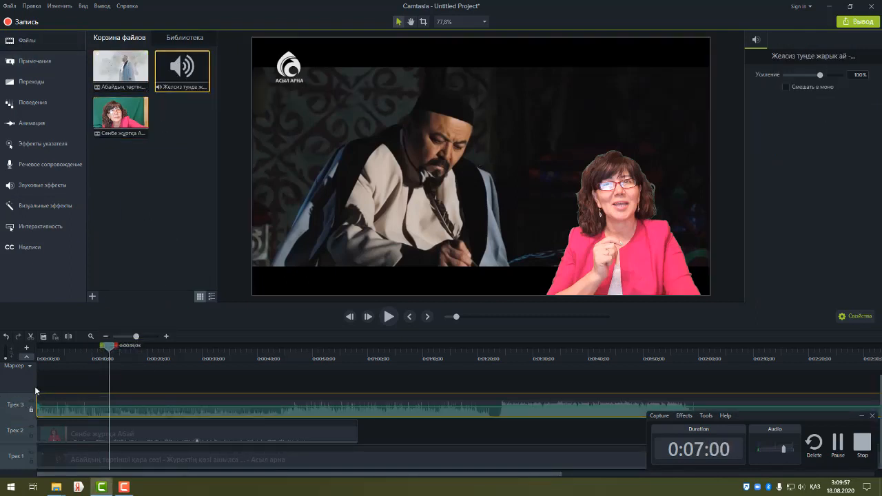
pyautogui.moveTo(109, 350); pyautogui.dragTo(3, 353)
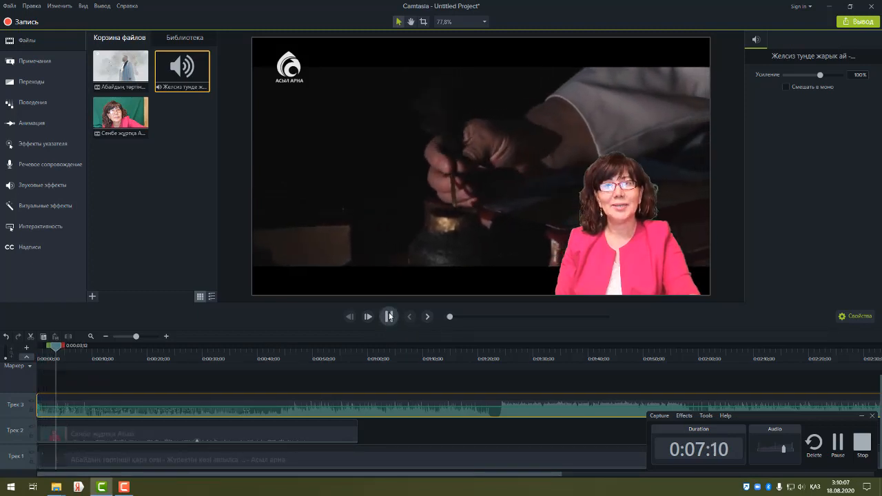
pyautogui.click(392, 316)
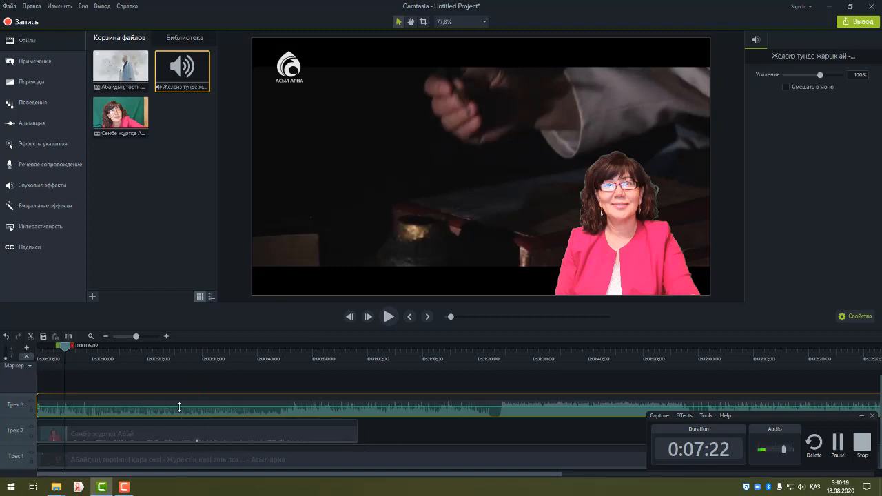
# Lower the gain of the Track 3 music to 8% and play on to check the sound balance
pyautogui.moveTo(180, 407)
pyautogui.mouseDown()
pyautogui.moveTo(179, 414)
pyautogui.moveTo(178, 406)
pyautogui.mouseUp()
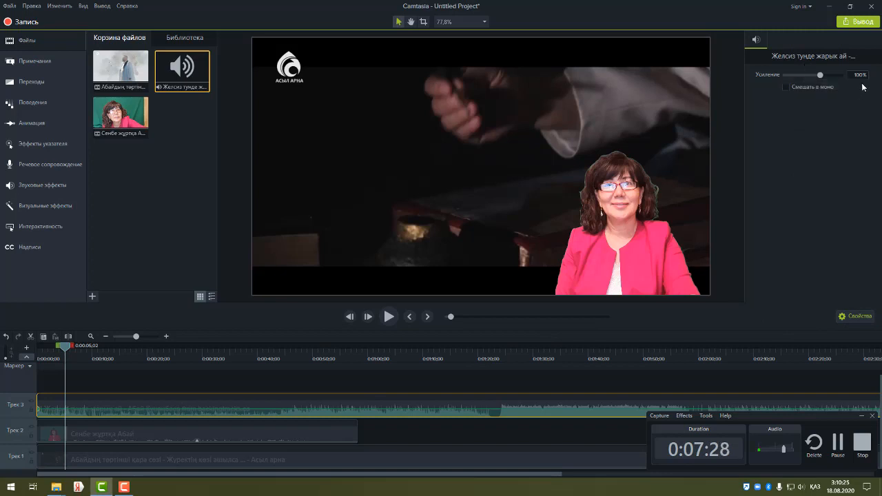
pyautogui.moveTo(820, 75); pyautogui.dragTo(798, 81)
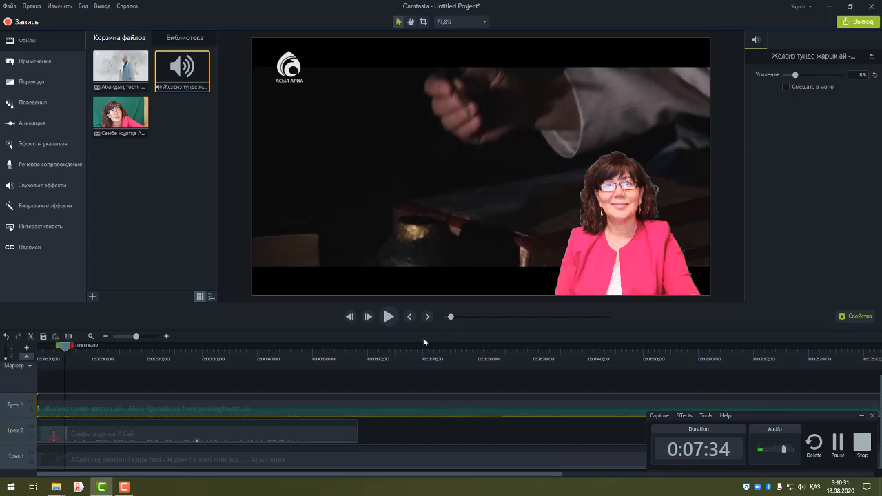
pyautogui.click(388, 317)
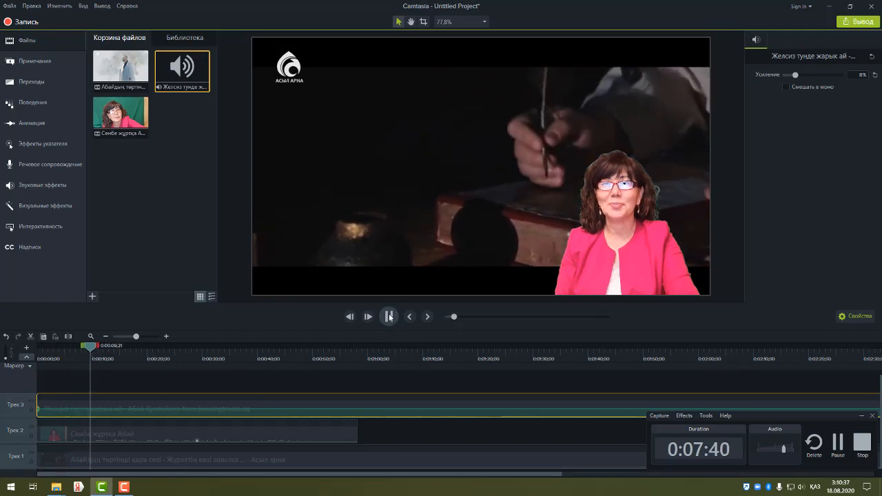
# Pause the playback and lower the gain of the Track 3 music to 6%
pyautogui.click(389, 317)
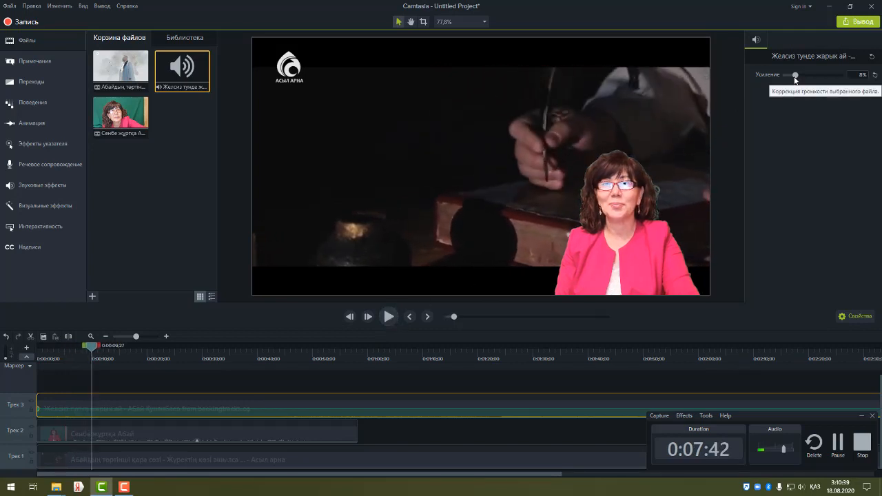
pyautogui.moveTo(795, 77); pyautogui.dragTo(793, 77)
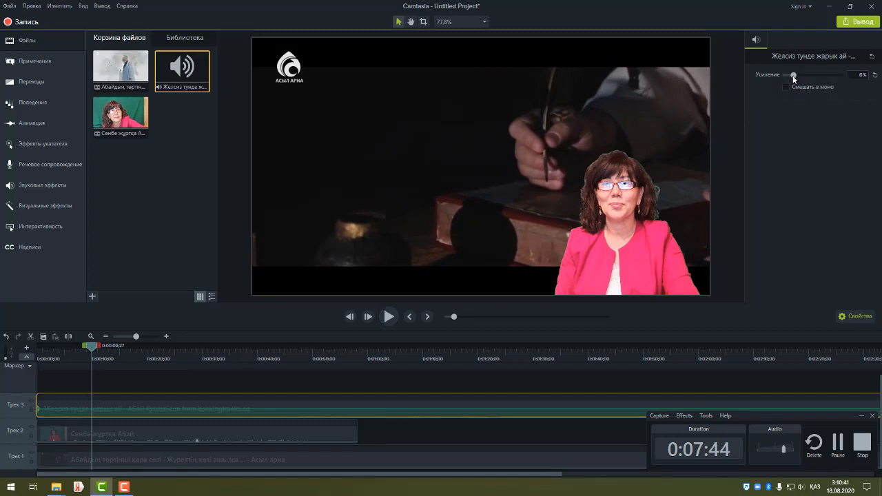
# Select the speaker clip on Track 2 and bring up the available audio effects
pyautogui.click(120, 434)
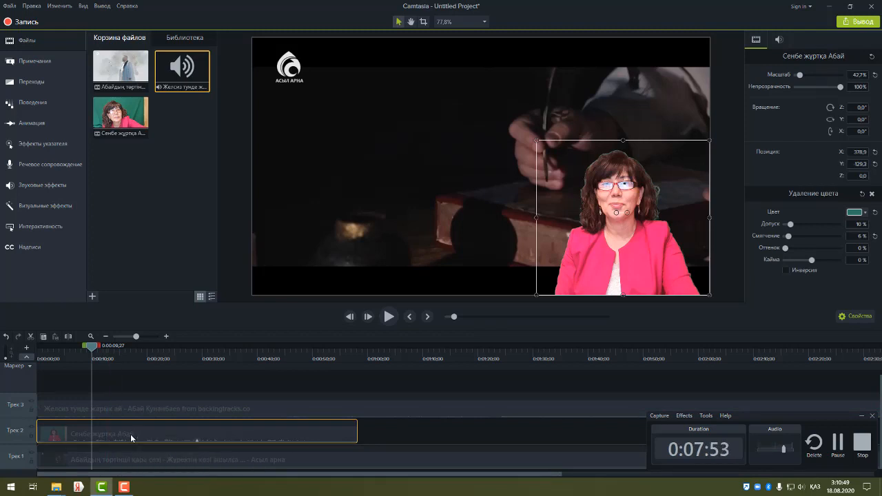
pyautogui.click(40, 186)
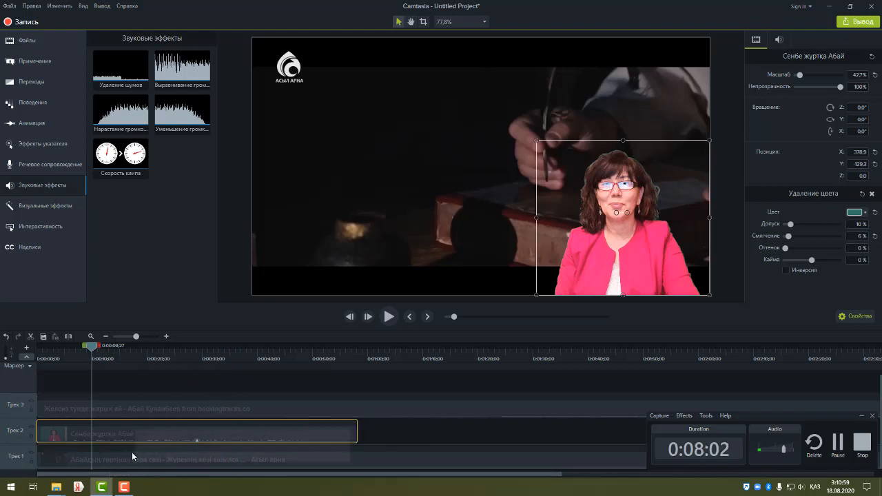
pyautogui.click(60, 185)
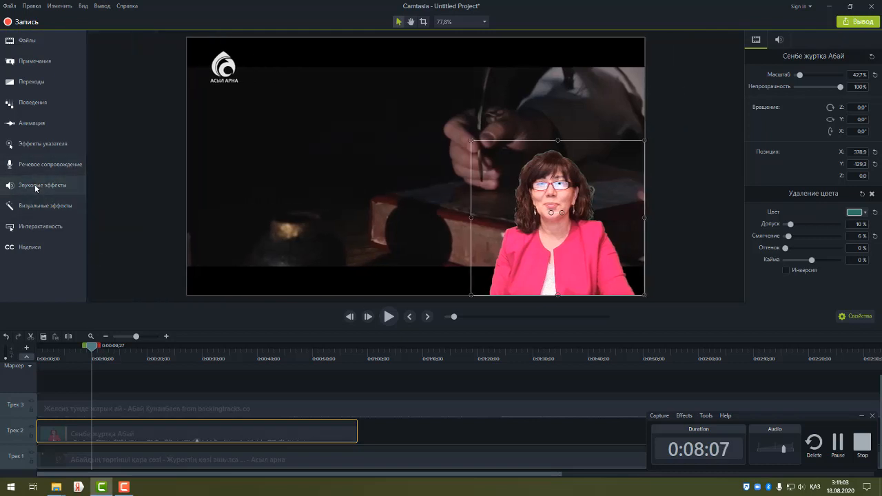
pyautogui.click(59, 184)
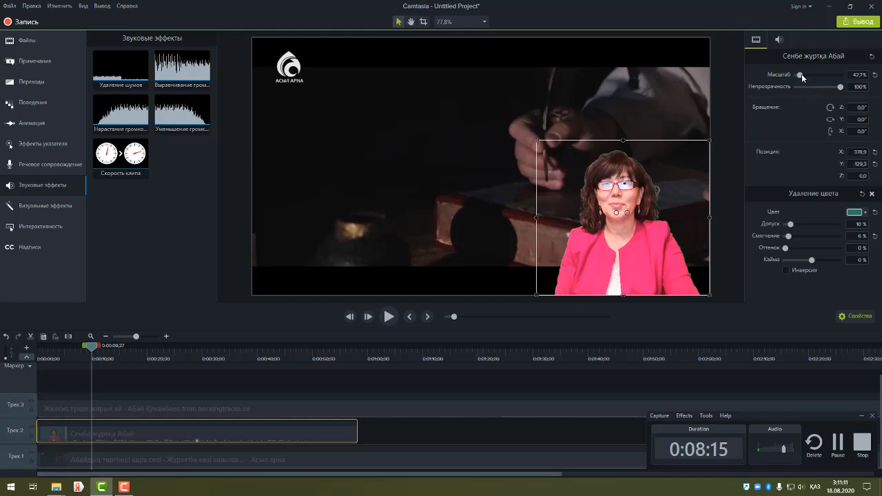
# Scale the speaker clip to 47.9% and undo that scale change
pyautogui.moveTo(801, 77); pyautogui.dragTo(801, 75)
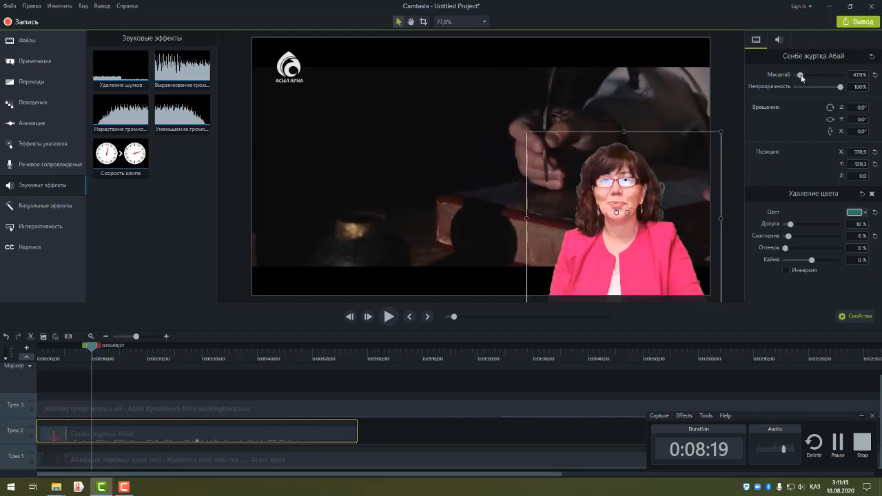
pyautogui.click(7, 337)
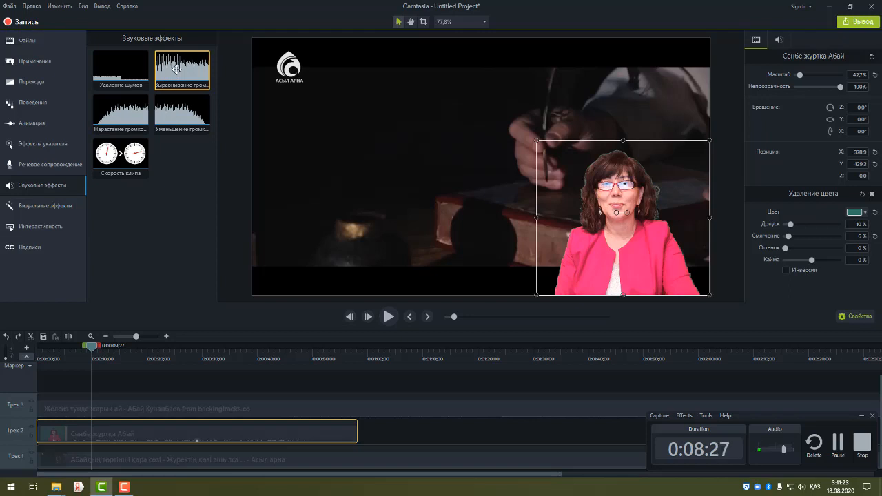
# Play the project on to about 27 seconds and open the system volume control
pyautogui.click(388, 319)
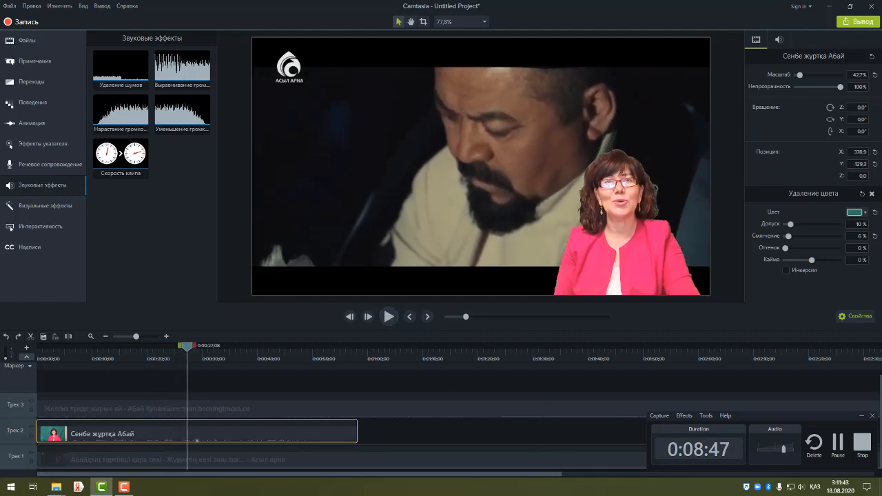
pyautogui.click(815, 488)
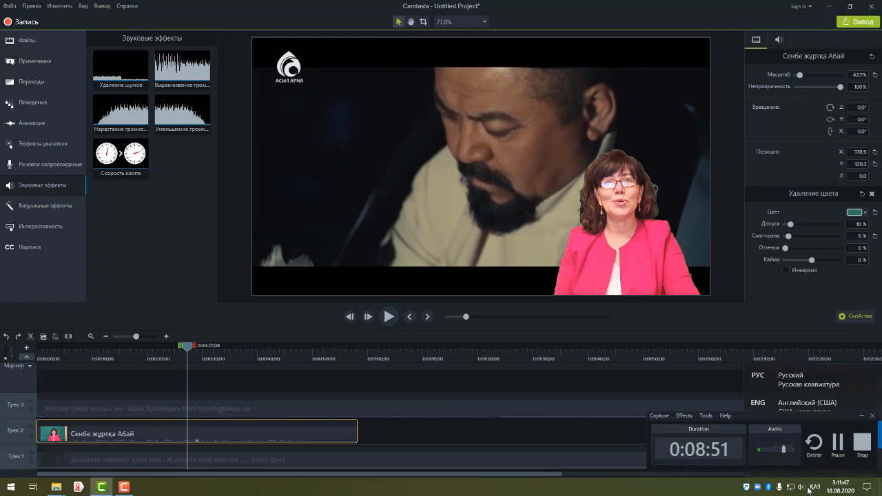
pyautogui.click(802, 488)
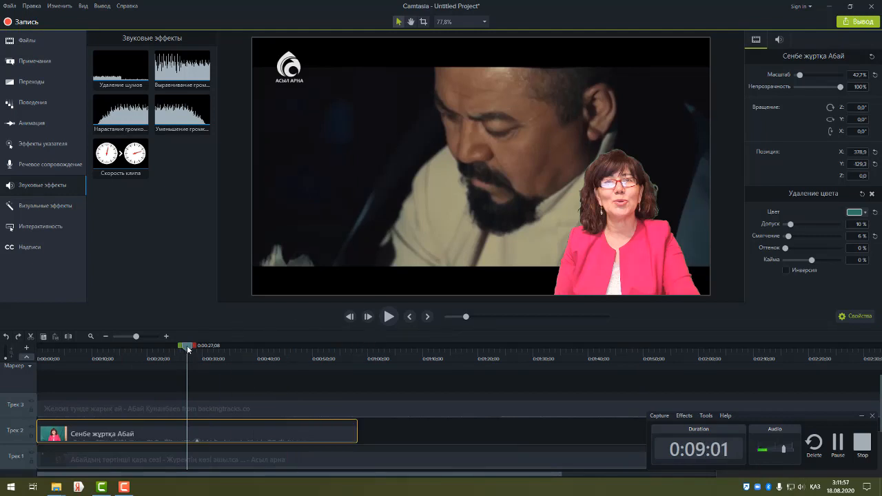
# Scrub and play through the final part of the speaker clip, stopping the playhead at 0:00:50;20 as the cut point
pyautogui.moveTo(188, 349); pyautogui.dragTo(357, 370)
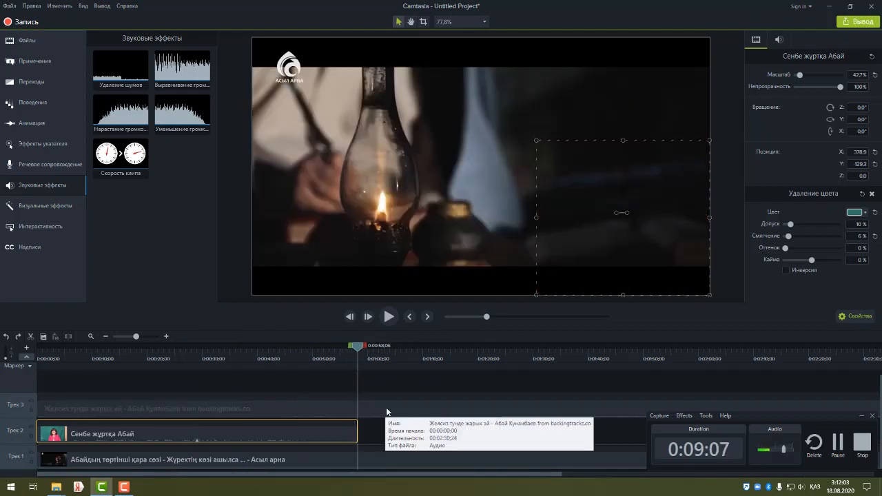
pyautogui.click(496, 246)
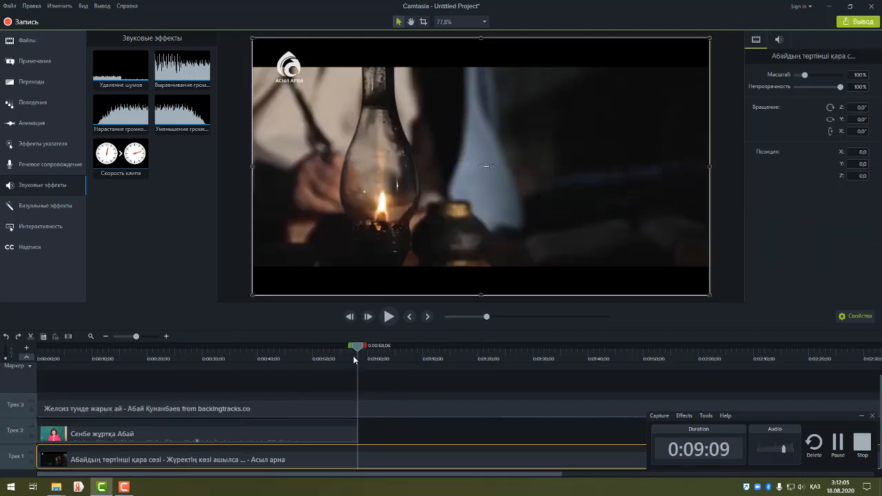
pyautogui.moveTo(359, 349); pyautogui.dragTo(348, 352)
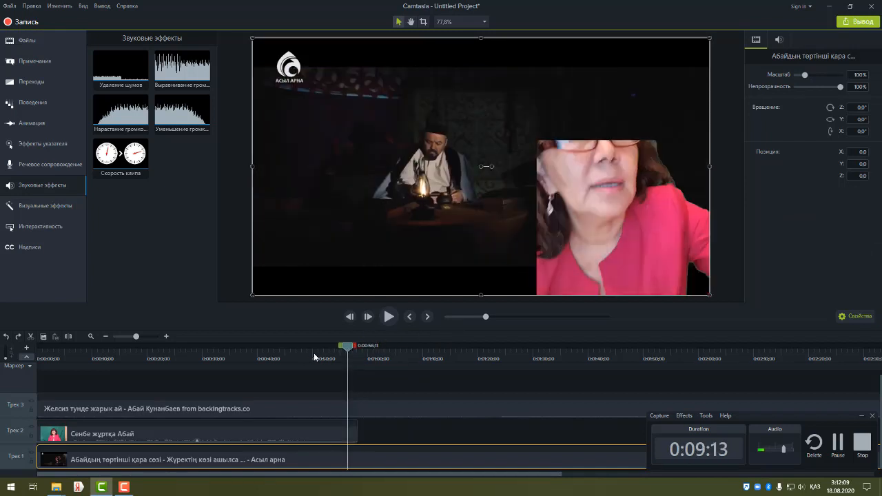
pyautogui.moveTo(349, 351); pyautogui.dragTo(249, 359)
pyautogui.click(388, 317)
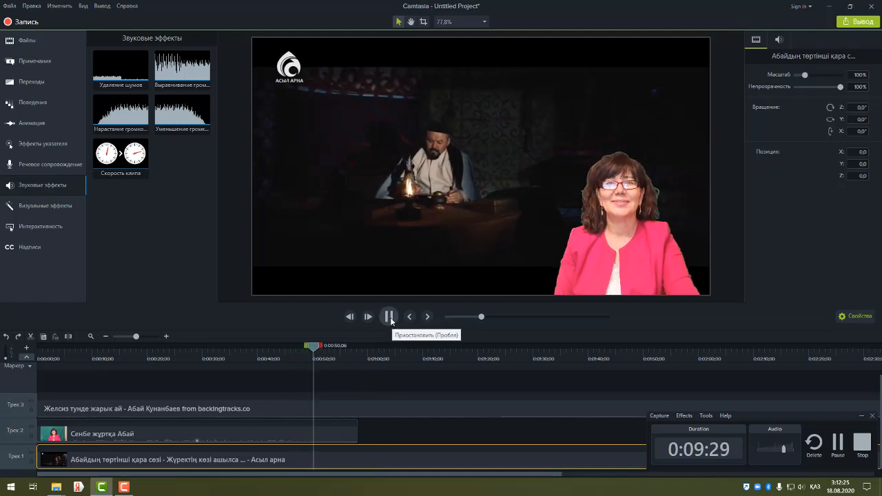
# Split the speaker clip on Track 2 at 0:00:50;20 and delete the part after the cut
pyautogui.click(332, 436)
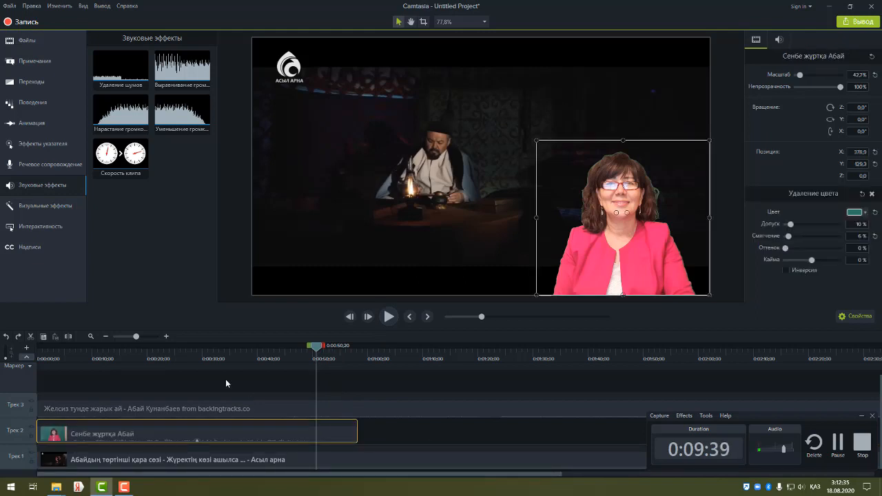
pyautogui.click(68, 337)
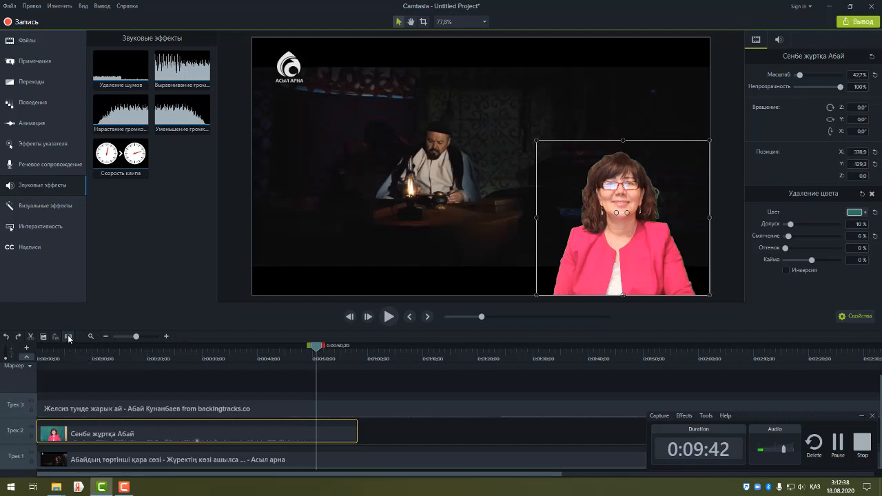
pyautogui.click(334, 435)
pyautogui.press('Delete')
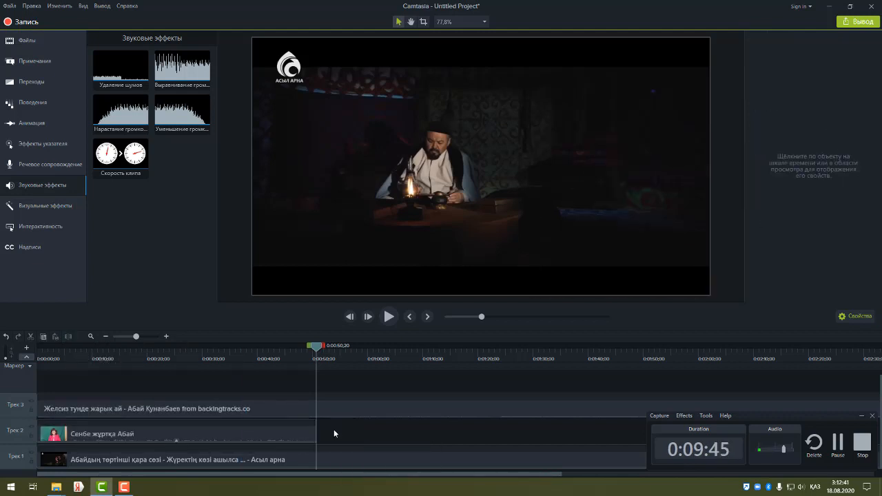
# Split the music on Track 3 at 0:00:50;20 and delete the part after the cut
pyautogui.click(325, 410)
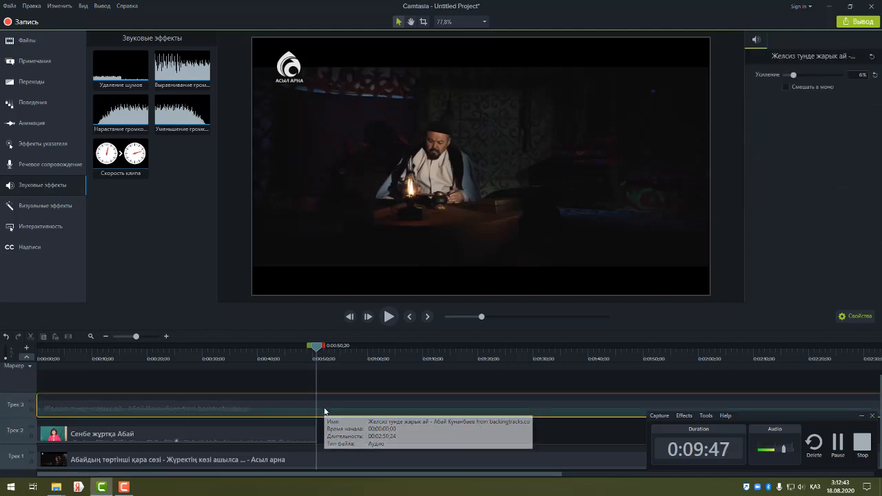
pyautogui.click(70, 336)
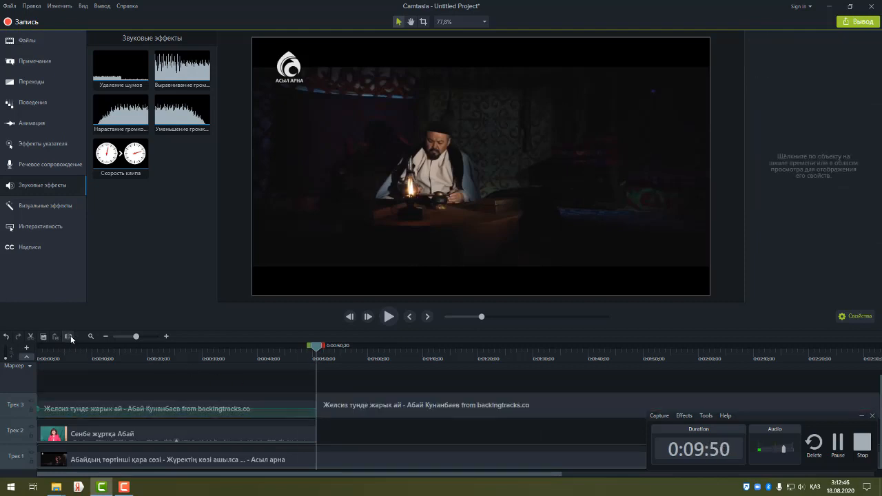
pyautogui.click(328, 404)
pyautogui.press('Delete')
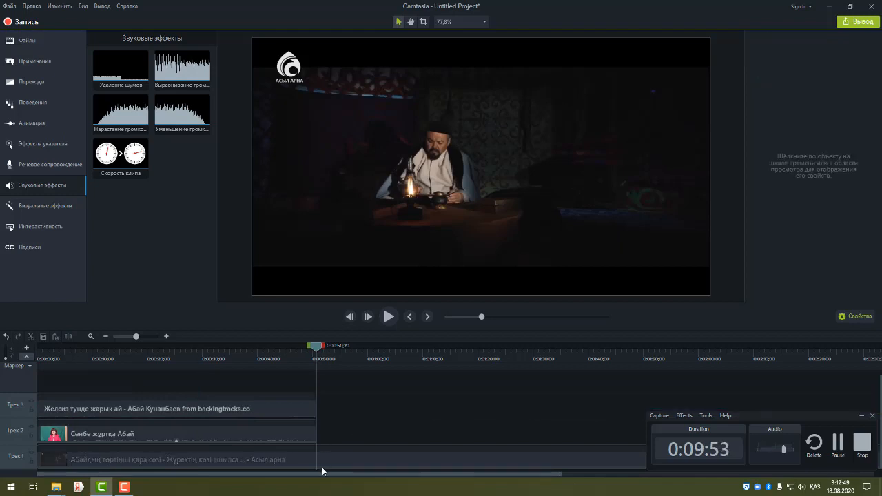
# Split the background clip on Track 1 at 0:00:50;20 and delete the part after the cut
pyautogui.click(332, 465)
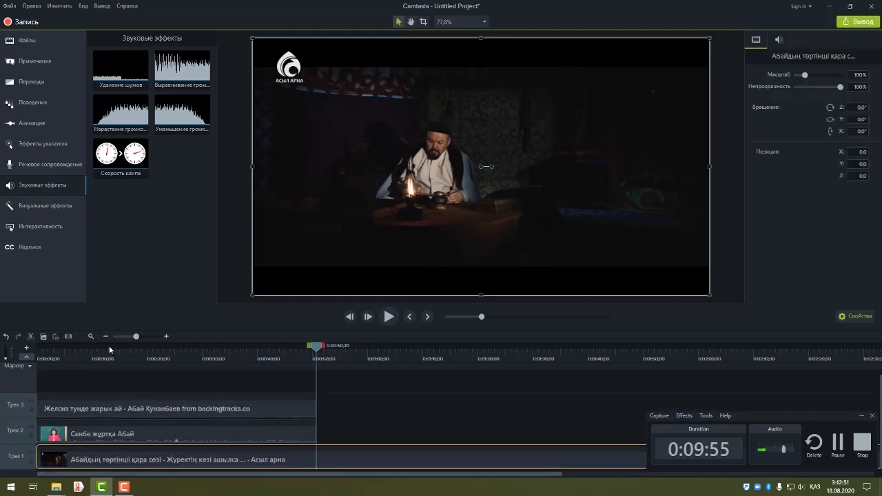
pyautogui.click(70, 338)
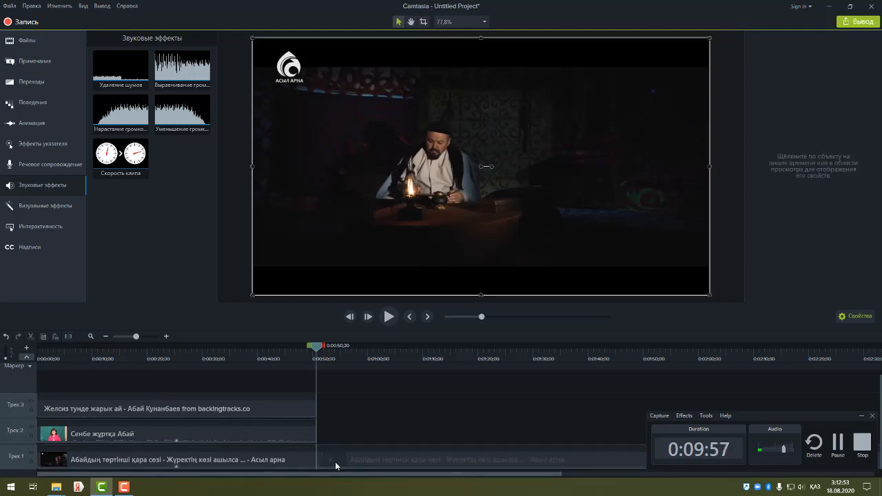
pyautogui.click(335, 461)
pyautogui.press('Delete')
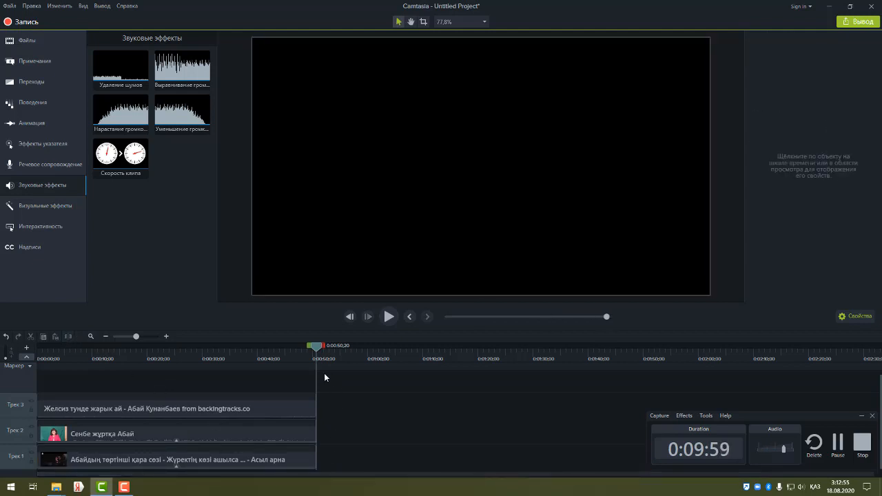
# Apply the fade-out audio effect to the end of the Track 3 music
pyautogui.moveTo(319, 348); pyautogui.dragTo(250, 349)
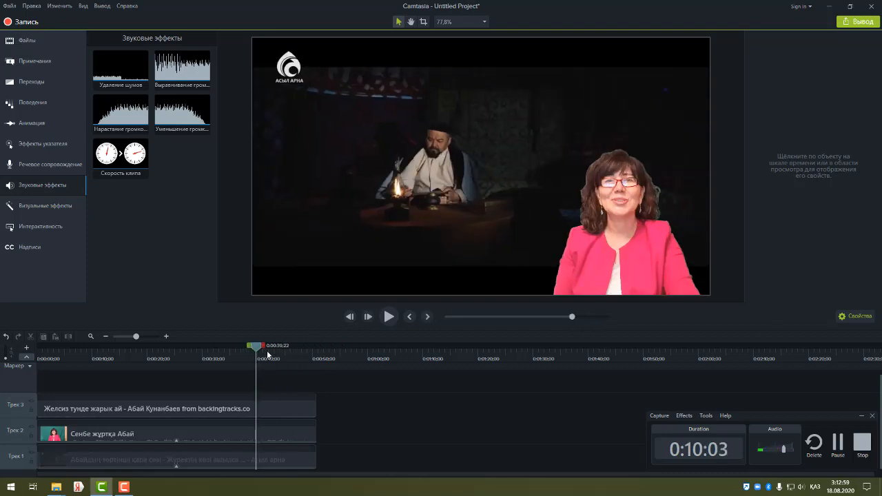
pyautogui.click(296, 411)
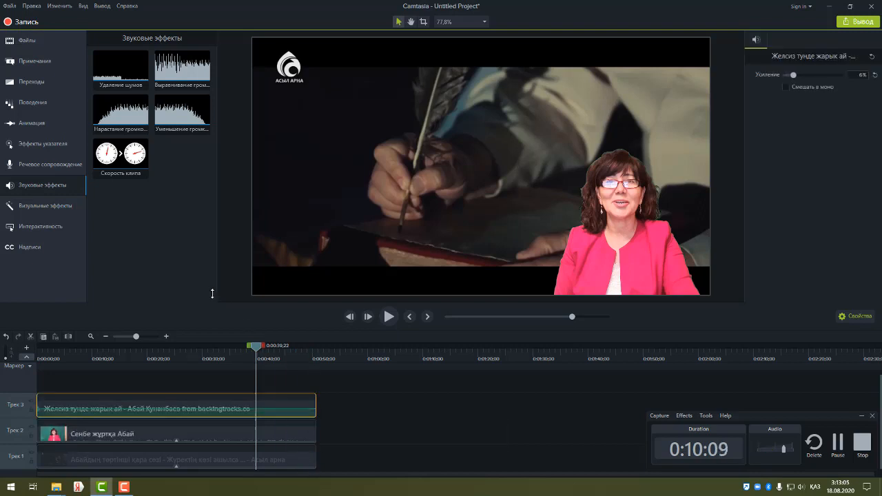
pyautogui.click(47, 186)
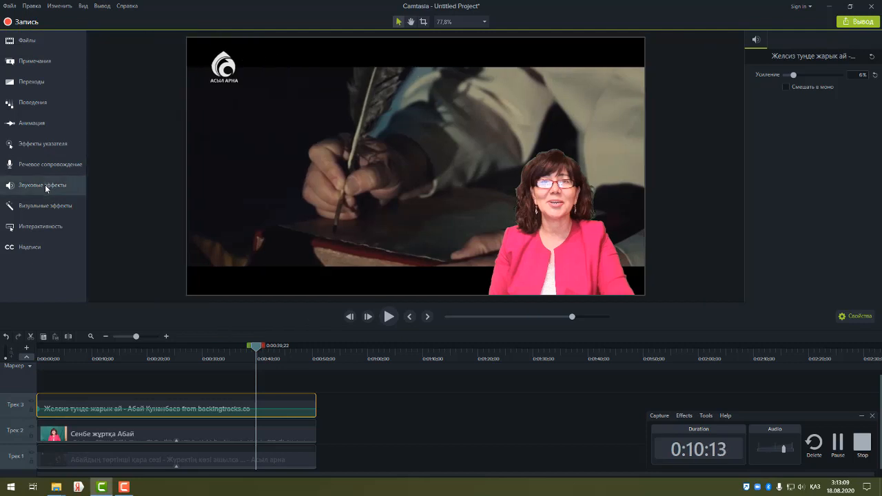
pyautogui.click(46, 186)
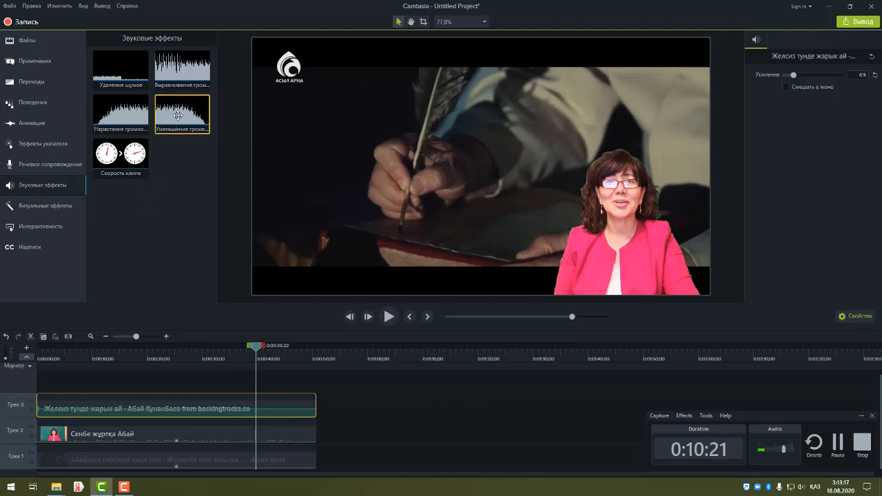
pyautogui.moveTo(178, 135); pyautogui.dragTo(271, 405)
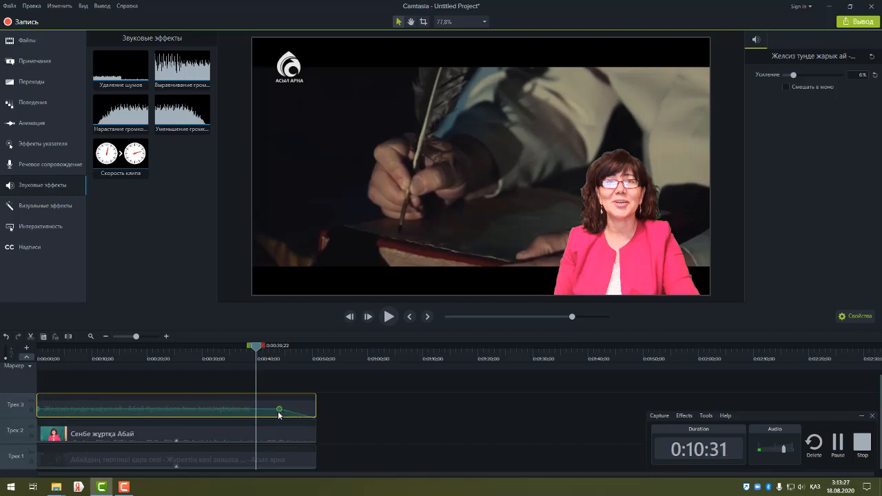
# Return the playhead to the start and apply the fade-in audio effect to the Track 3 music
pyautogui.click(171, 353)
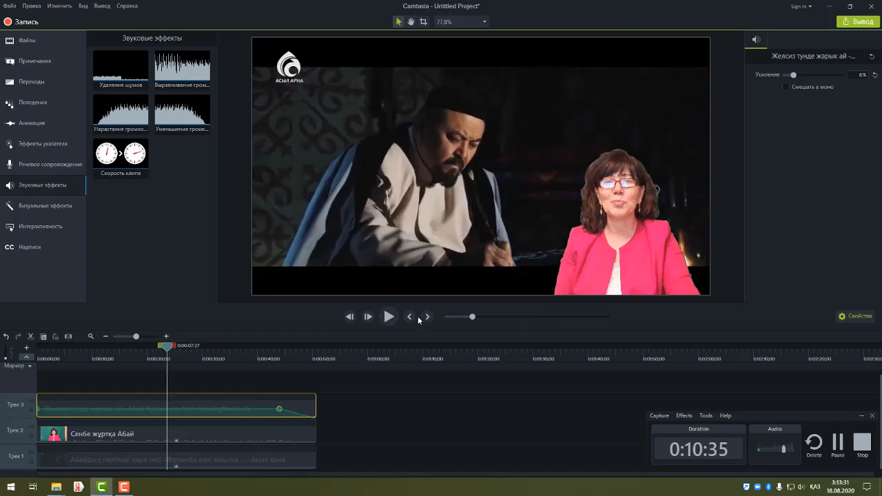
pyautogui.moveTo(521, 319); pyautogui.dragTo(375, 321)
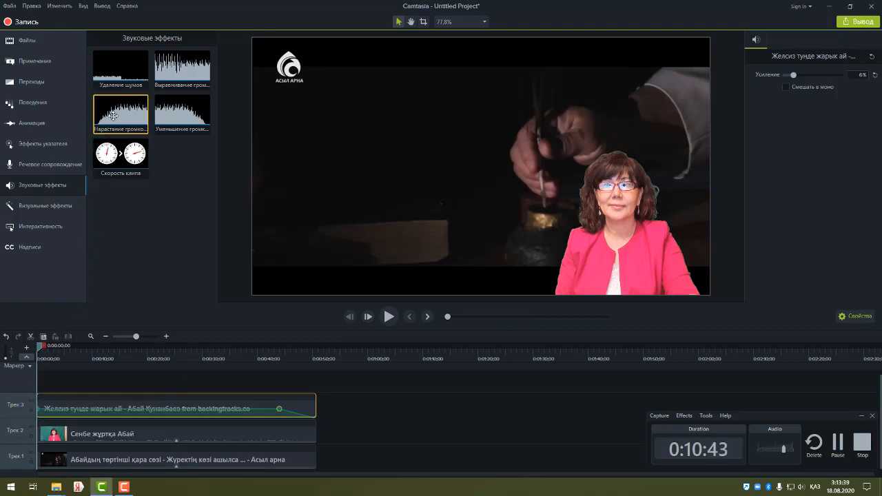
pyautogui.moveTo(113, 115); pyautogui.dragTo(77, 413)
pyautogui.click(53, 409)
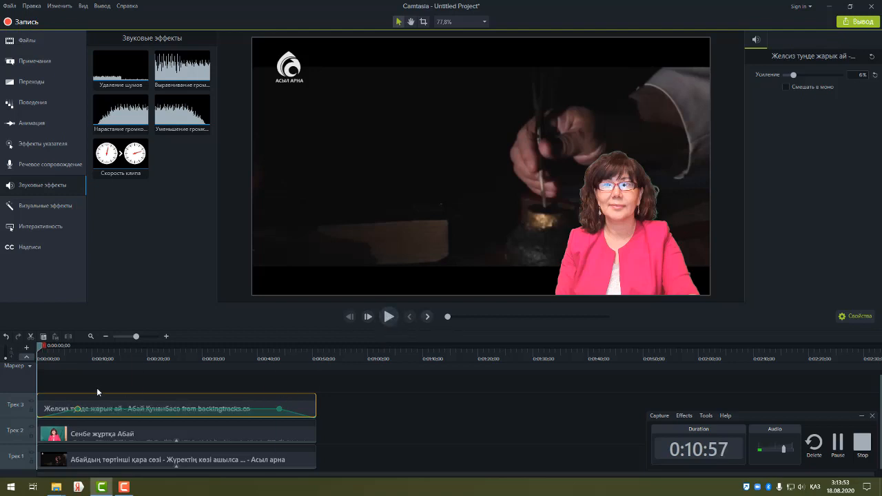
# Preview the trimmed project and set the Track 3 music gain to 12%, replaying from about 0:00:35
pyautogui.click(389, 317)
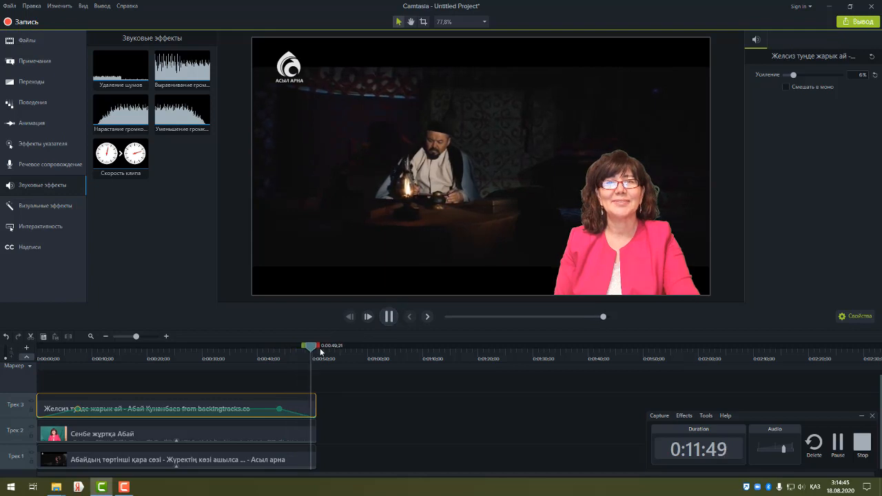
pyautogui.moveTo(317, 347); pyautogui.dragTo(234, 347)
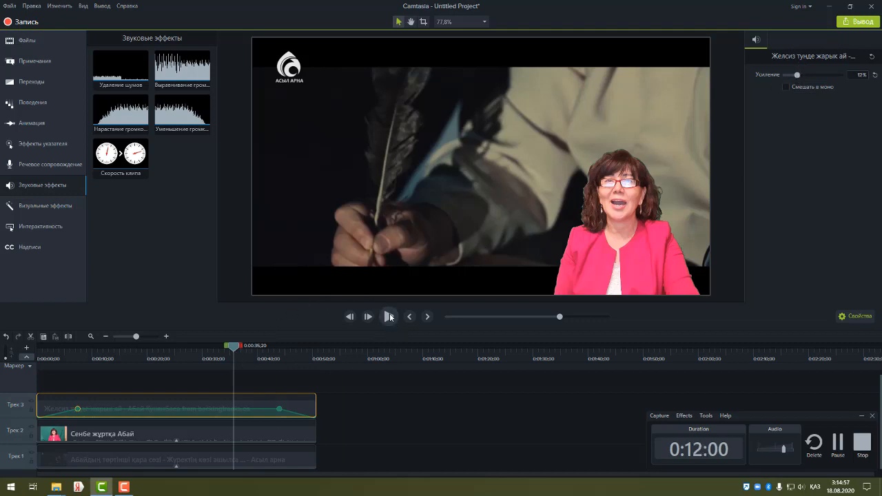
pyautogui.click(390, 317)
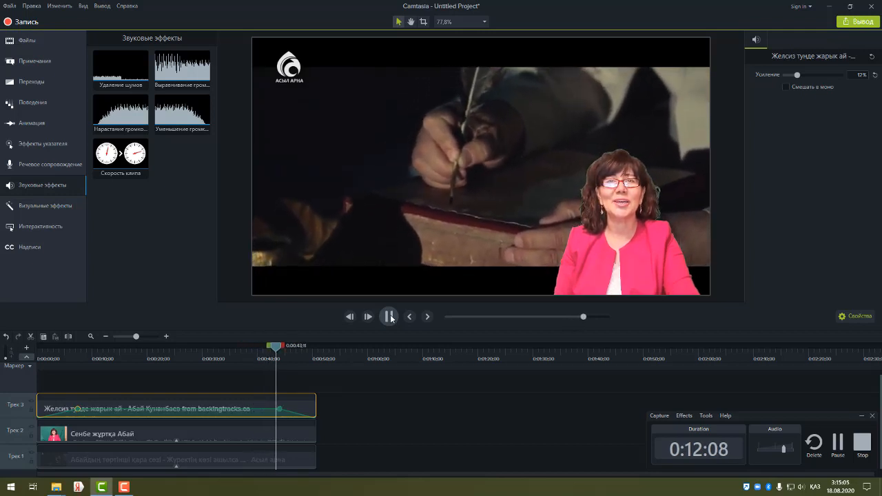
# Stop the preview, open the video production wizard past the activation notice, and choose the MP4 only (up to 720p) preset
pyautogui.click(390, 317)
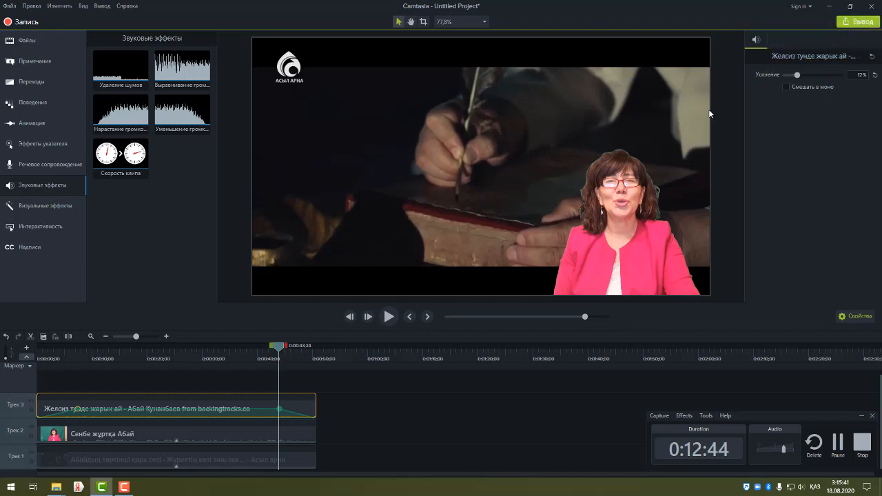
pyautogui.click(859, 23)
pyautogui.click(831, 40)
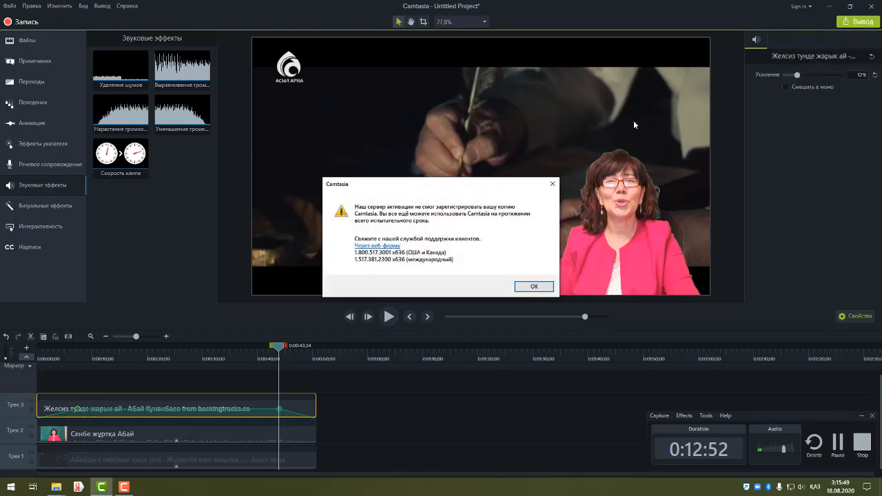
pyautogui.click(553, 184)
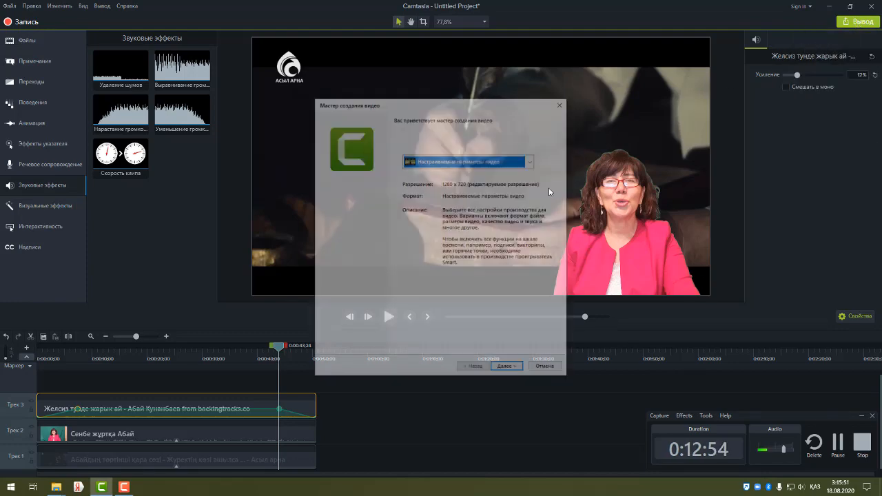
pyautogui.click(506, 166)
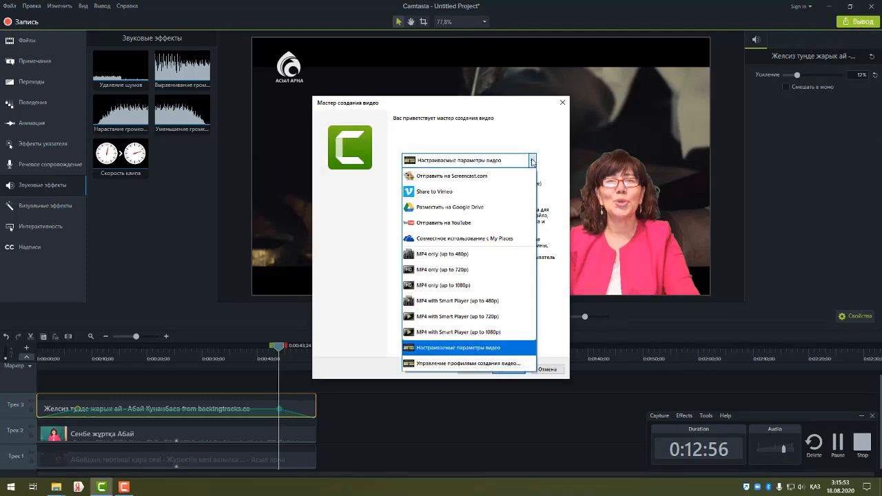
pyautogui.click(446, 270)
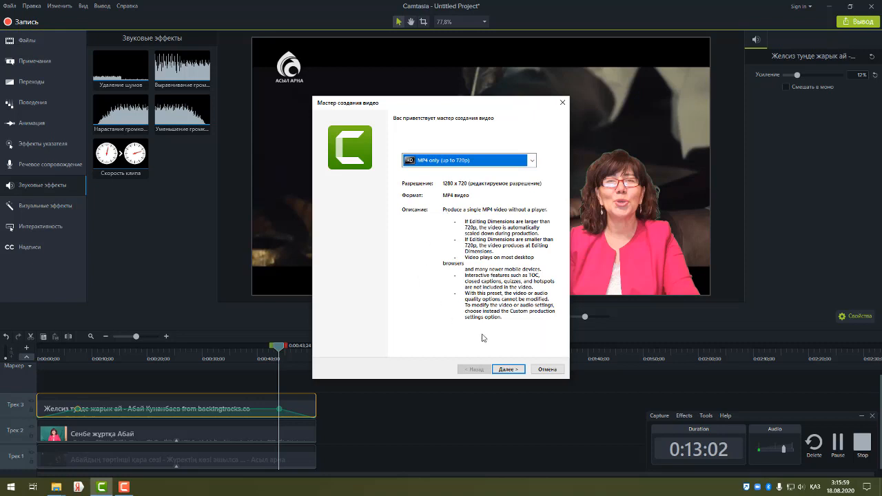
pyautogui.click(507, 370)
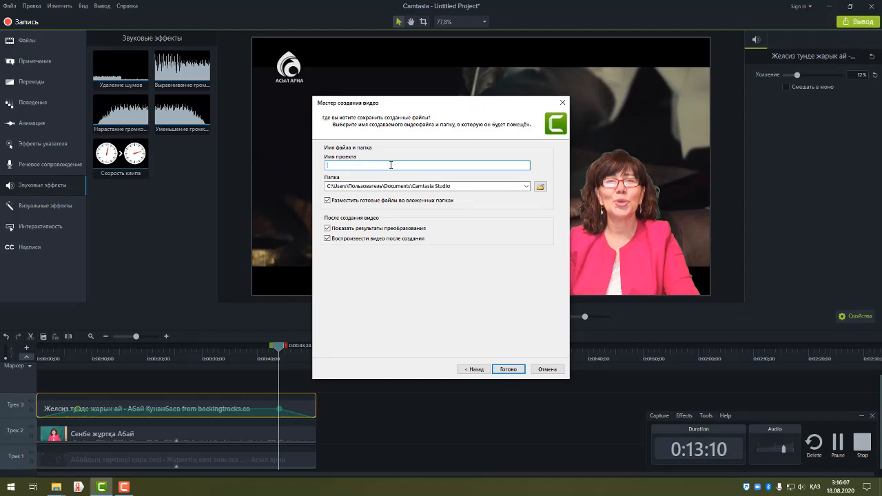
# Name the production "камтазиямен видеоны монтаждау" in the Camtasia Studio documents folder and start rendering the video
pyautogui.write('камтазиям')
pyautogui.write('ен виде')
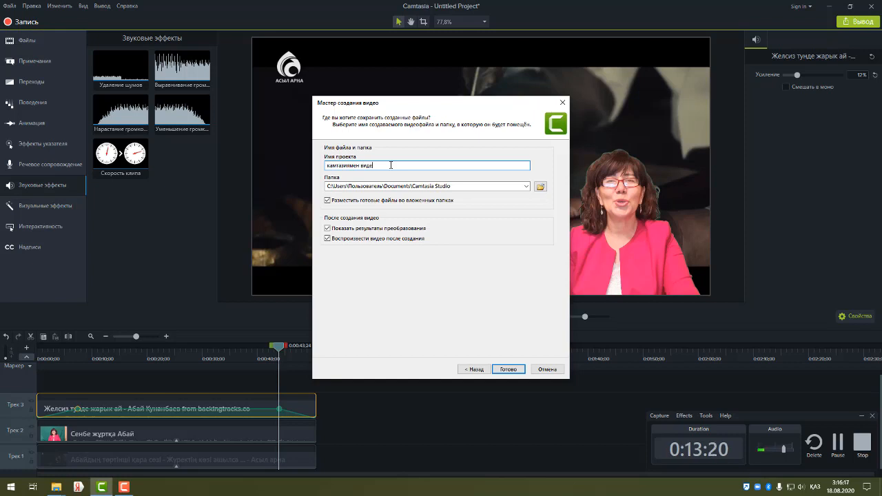
pyautogui.write('оны монтаж')
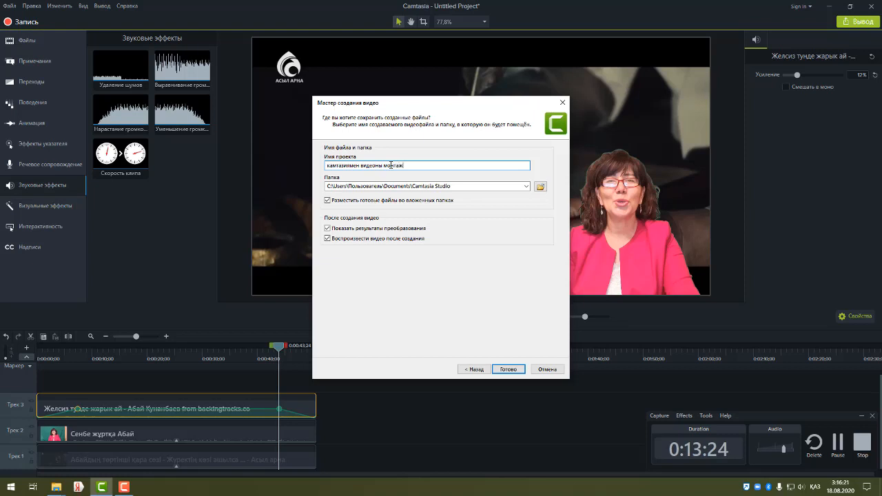
pyautogui.write('дау')
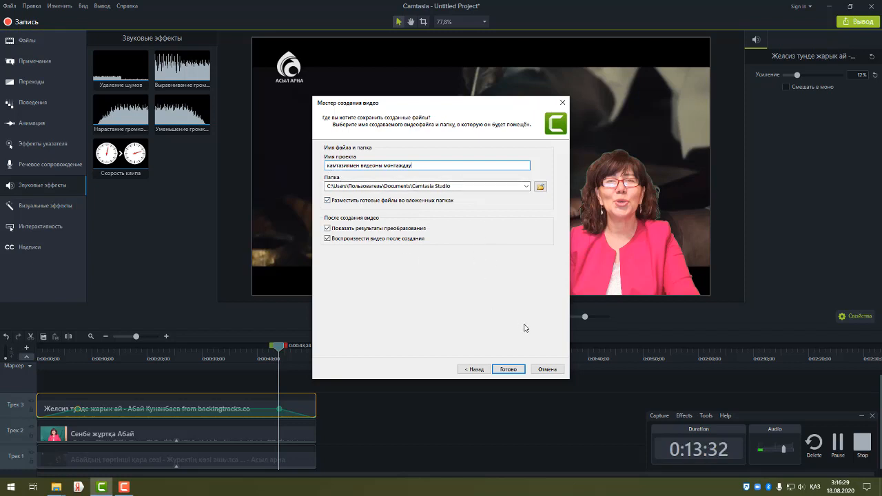
pyautogui.click(508, 370)
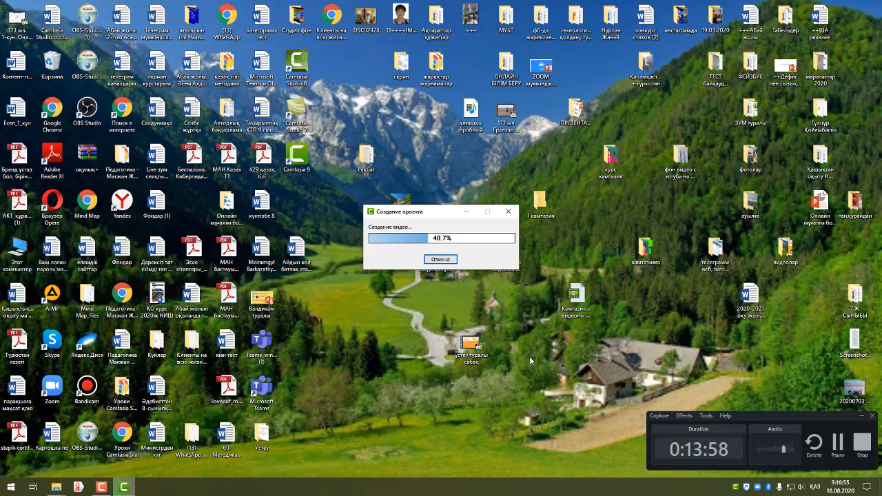
pyautogui.click(861, 454)
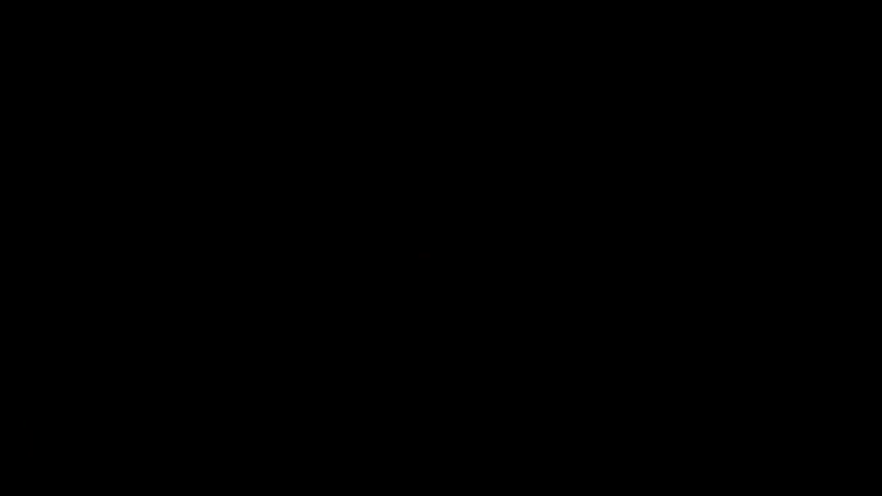